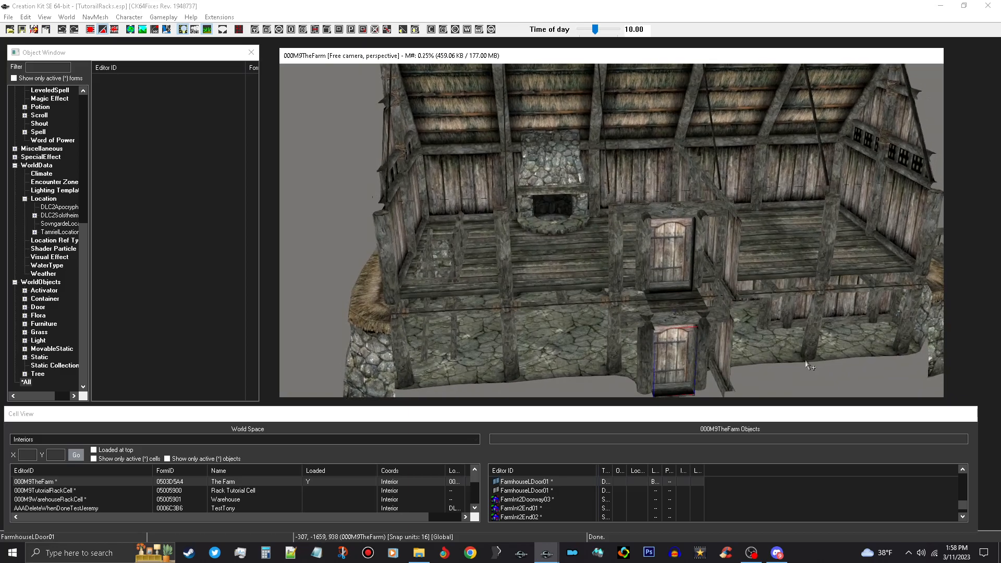
# Toggle the bright preview lighting off and back on to inspect the farmhouse interior under its actual cell lighting.
pyautogui.press('a')
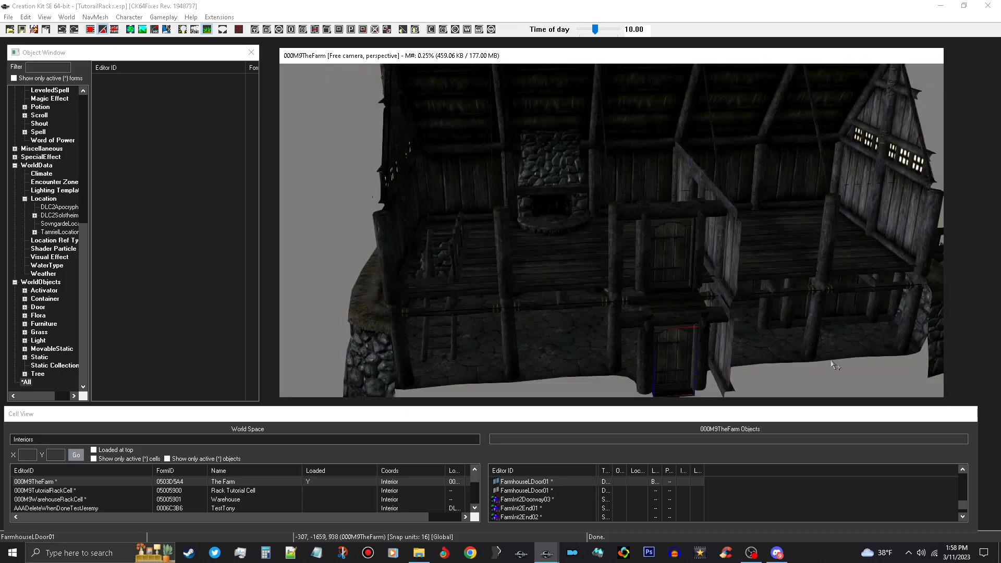
pyautogui.keyDown('shift'); pyautogui.moveTo(874, 371); pyautogui.dragTo(811, 330, button='middle'); pyautogui.keyUp('shift')
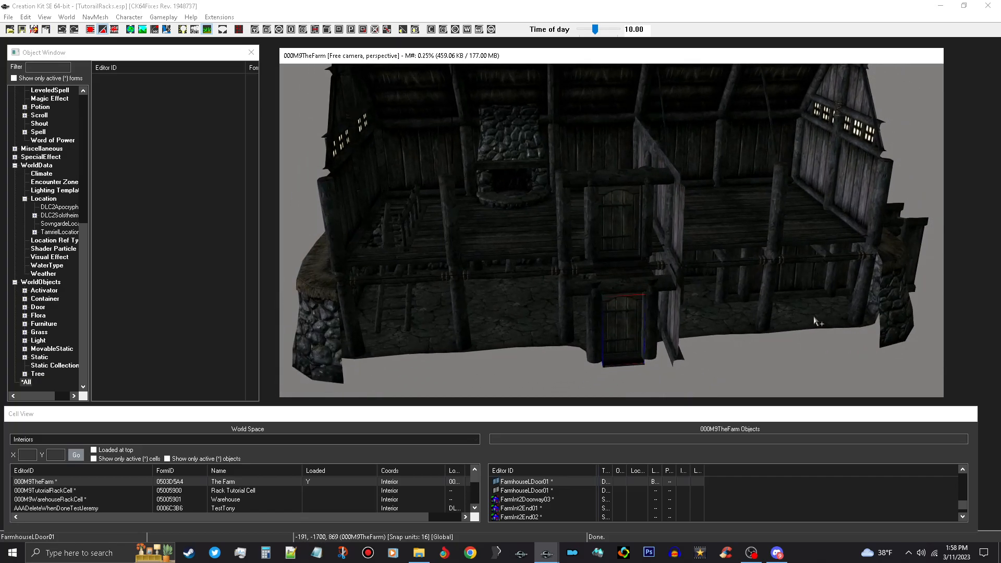
pyautogui.press('a')
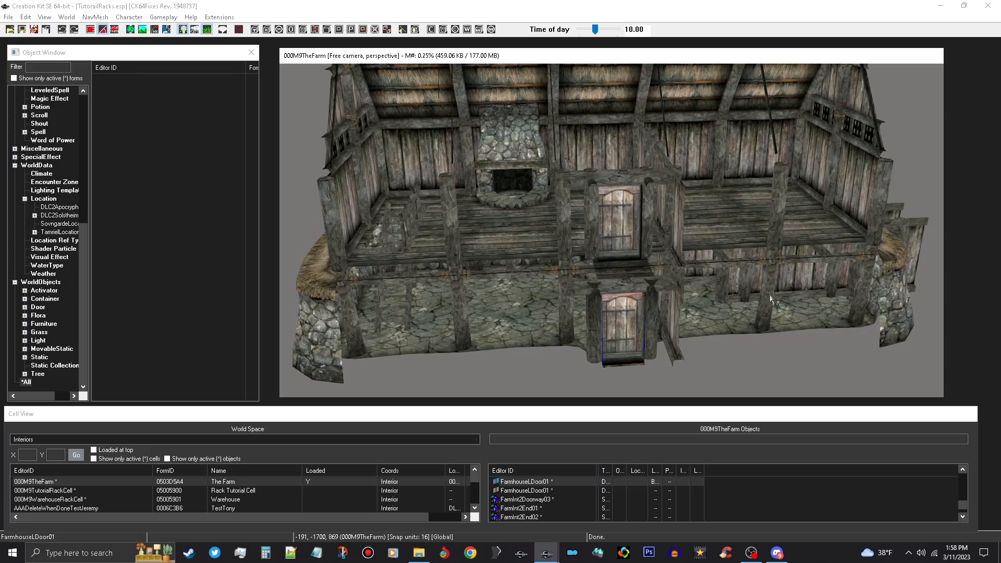
pyautogui.keyDown('shift'); pyautogui.moveTo(773, 300); pyautogui.dragTo(765, 336, button='middle'); pyautogui.keyUp('shift')
# Examine the farmhouse layout from several angles, checking the upper door, end wall, interior doorway and open roof beams.
pyautogui.click(615, 257)
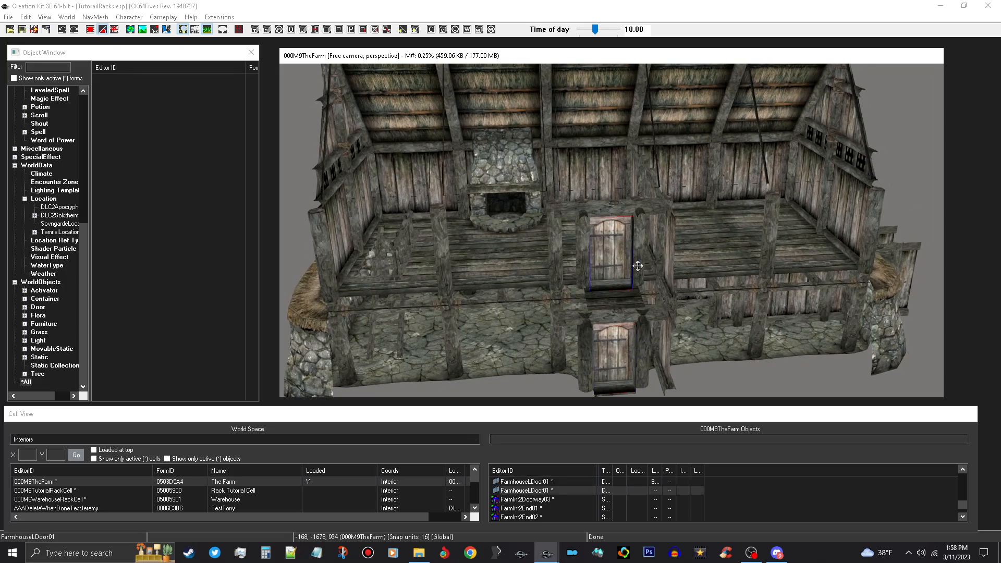
pyautogui.moveTo(683, 264)
pyautogui.keyDown('shift'); pyautogui.mouseDown(button='middle')
pyautogui.moveTo(677, 274)
pyautogui.moveTo(686, 269)
pyautogui.mouseUp(button='middle'); pyautogui.keyUp('shift')
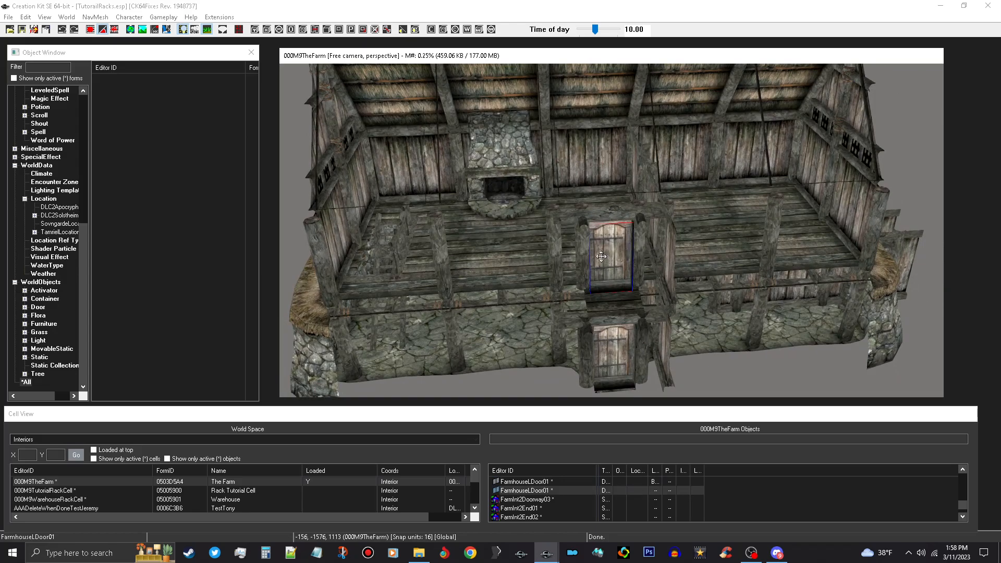
pyautogui.moveTo(598, 256)
pyautogui.keyDown('shift'); pyautogui.mouseDown(button='middle')
pyautogui.moveTo(626, 245)
pyautogui.moveTo(601, 265)
pyautogui.mouseUp(button='middle'); pyautogui.keyUp('shift')
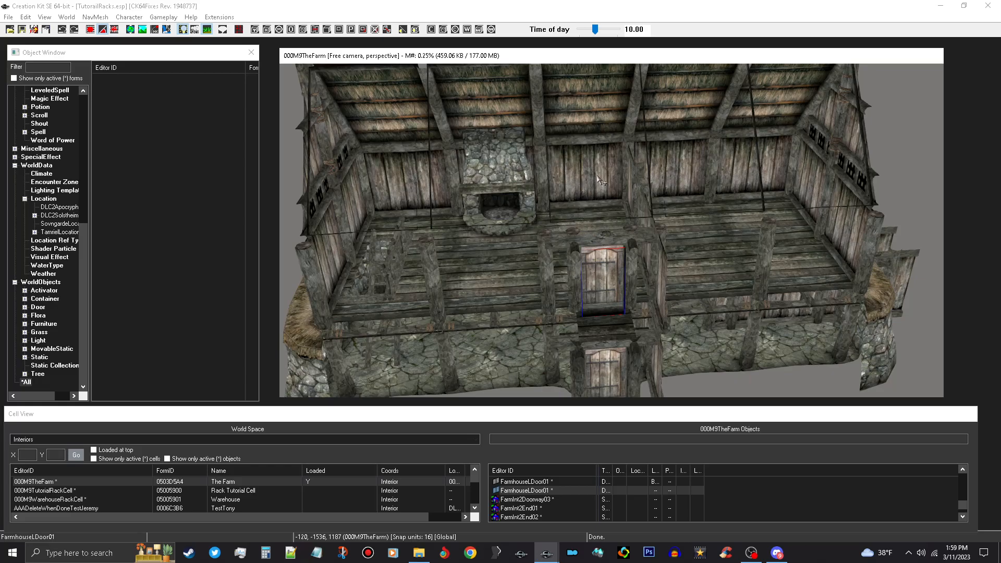
pyautogui.scroll(-5, 603, 204)
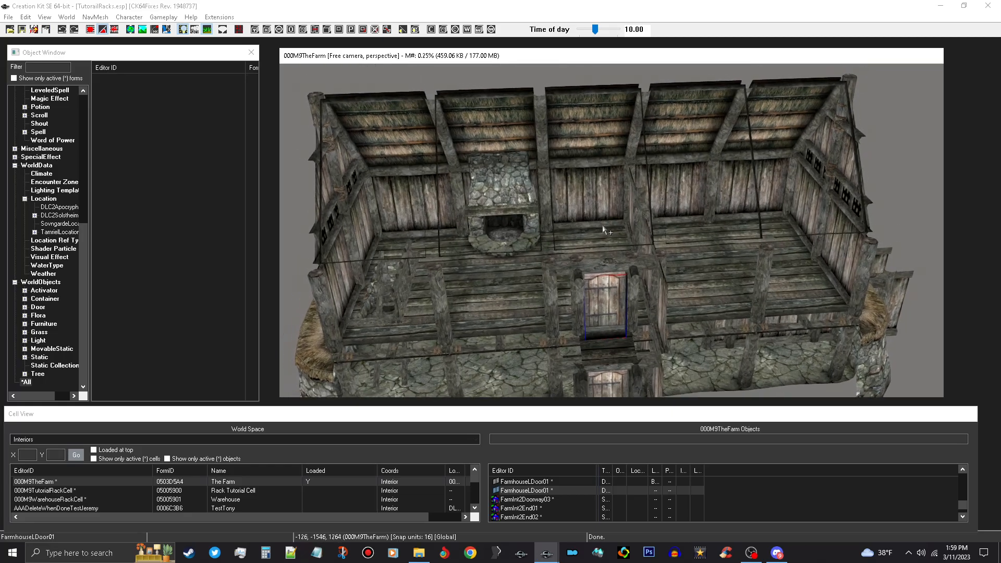
pyautogui.moveTo(599, 201); pyautogui.dragTo(621, 177, button='middle')
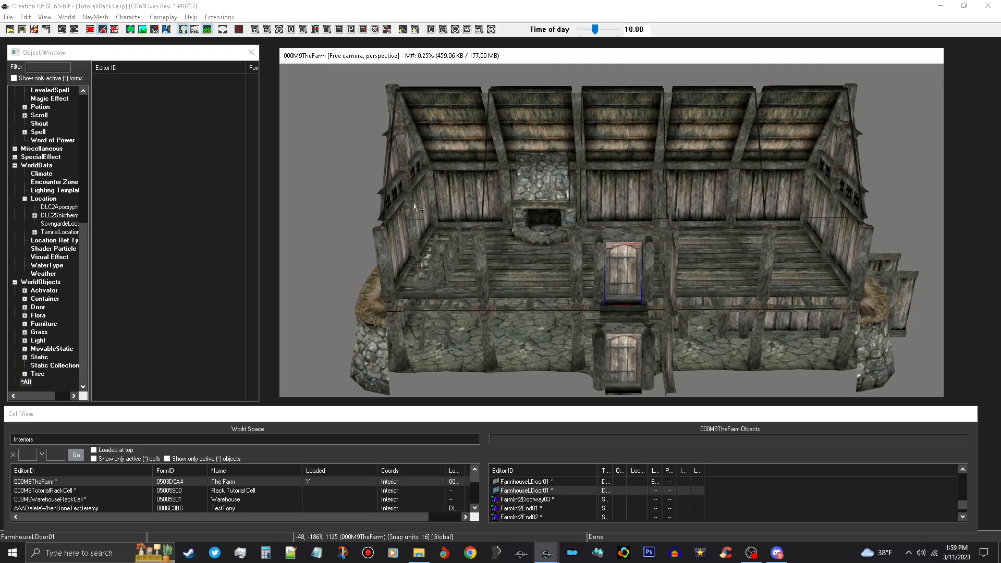
pyautogui.click(455, 168)
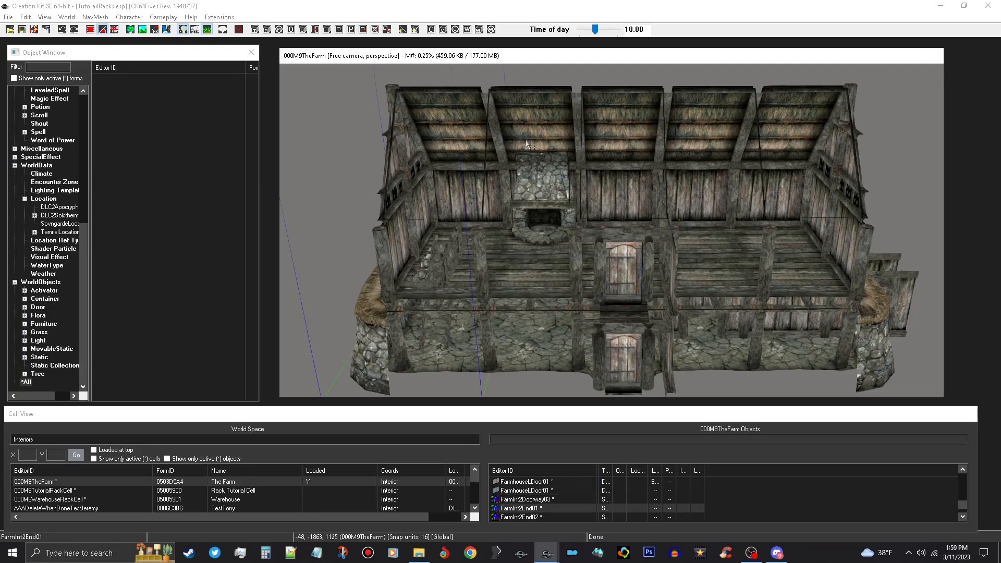
pyautogui.click(627, 120)
pyautogui.moveTo(661, 127)
pyautogui.mouseDown(button='middle')
pyautogui.moveTo(682, 137)
pyautogui.moveTo(670, 138)
pyautogui.mouseUp(button='middle')
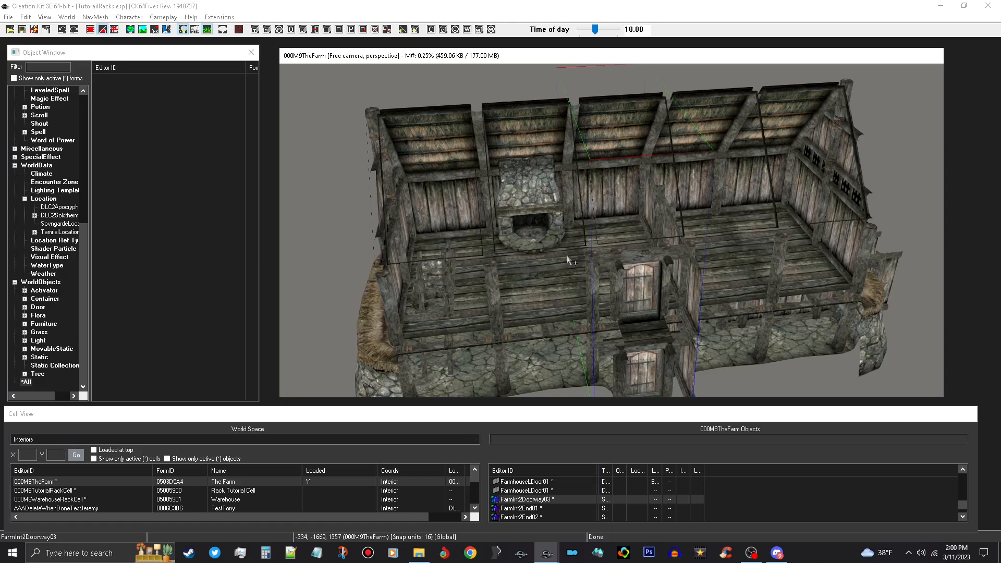
pyautogui.moveTo(629, 189); pyautogui.dragTo(619, 248, button='middle')
pyautogui.moveTo(732, 258); pyautogui.dragTo(637, 278, button='middle')
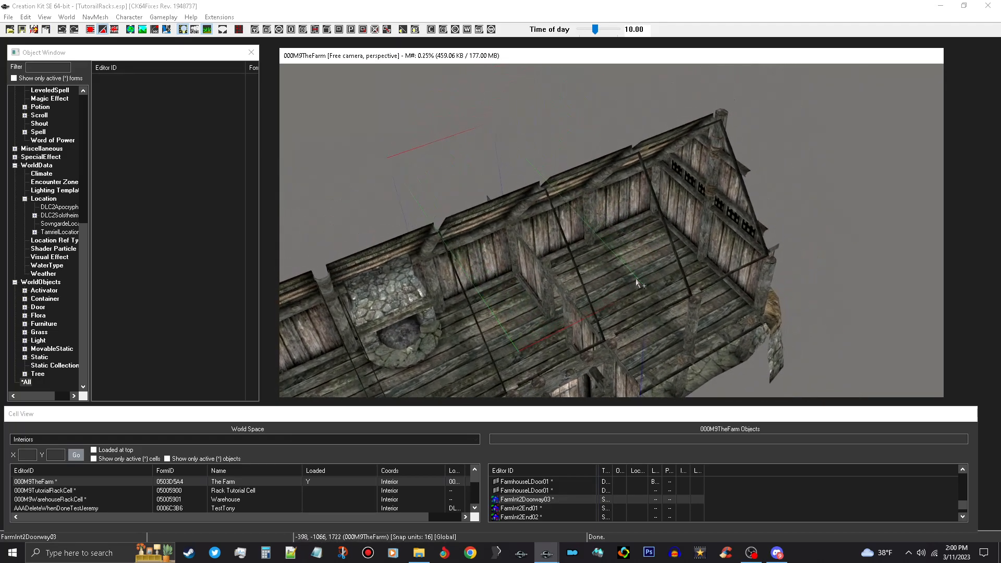
pyautogui.scroll(2, 632, 272)
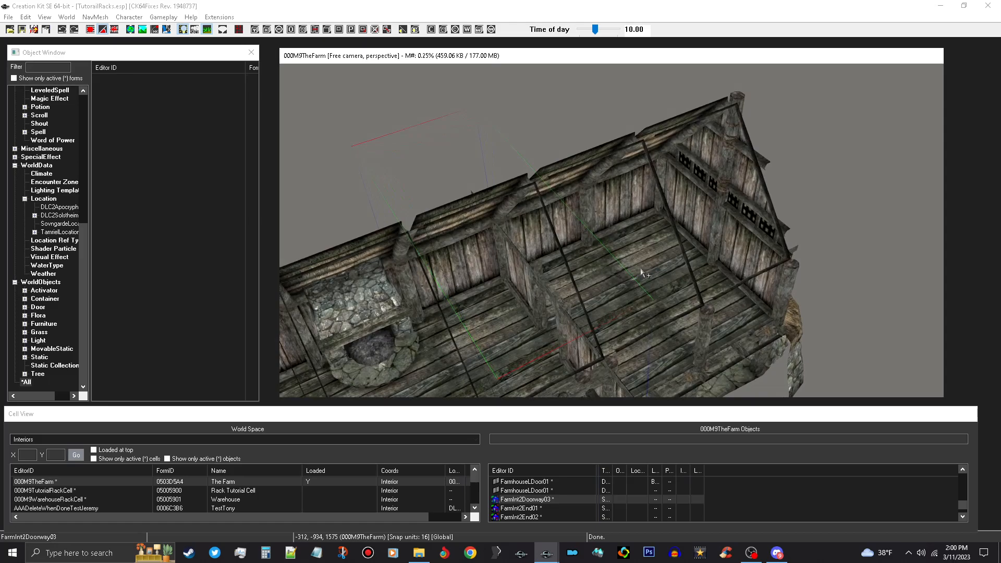
pyautogui.moveTo(565, 258); pyautogui.dragTo(542, 201, button='middle')
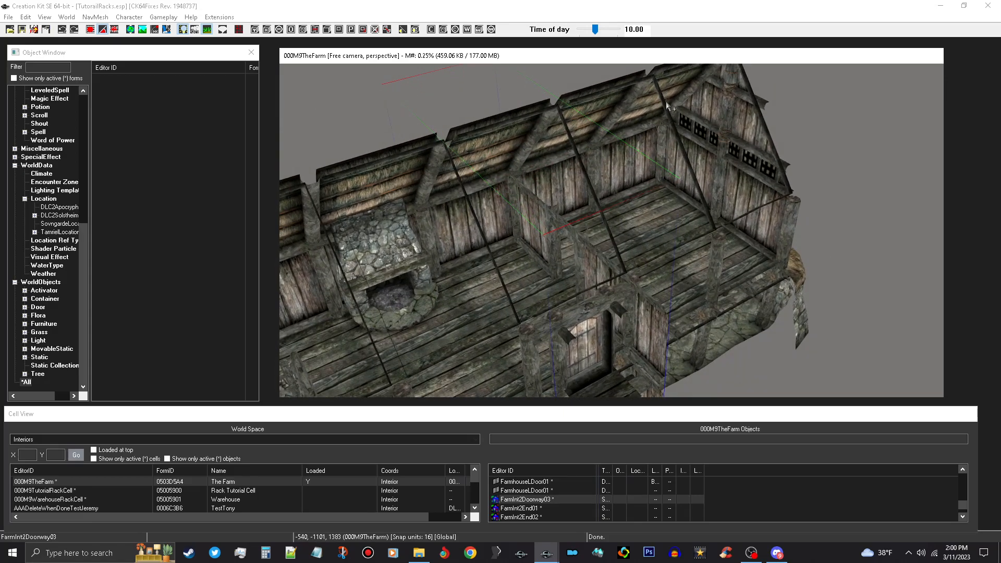
# Filter the Static objects by "candlehorn".
pyautogui.click(44, 357)
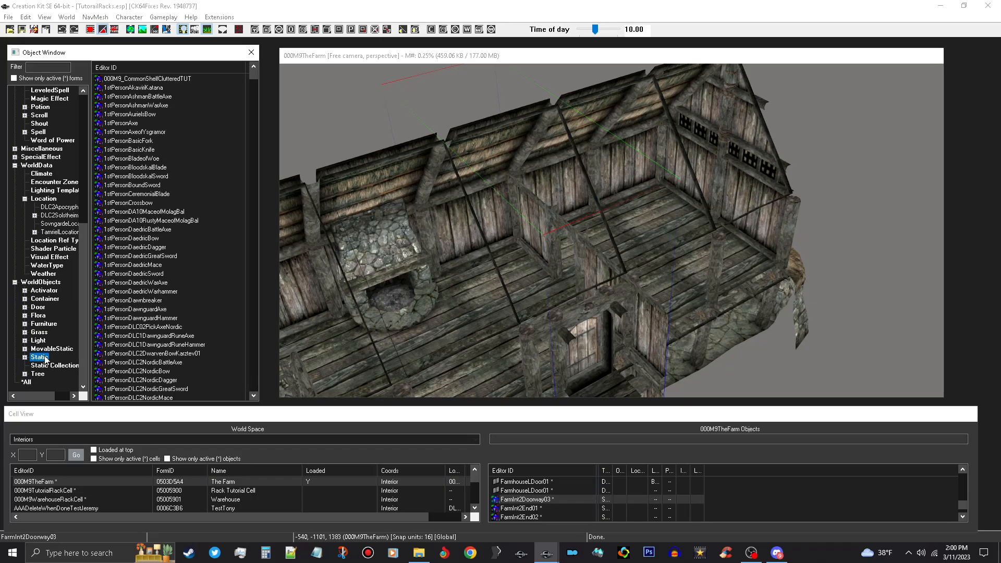
pyautogui.click(49, 68)
pyautogui.write('candlehorn')
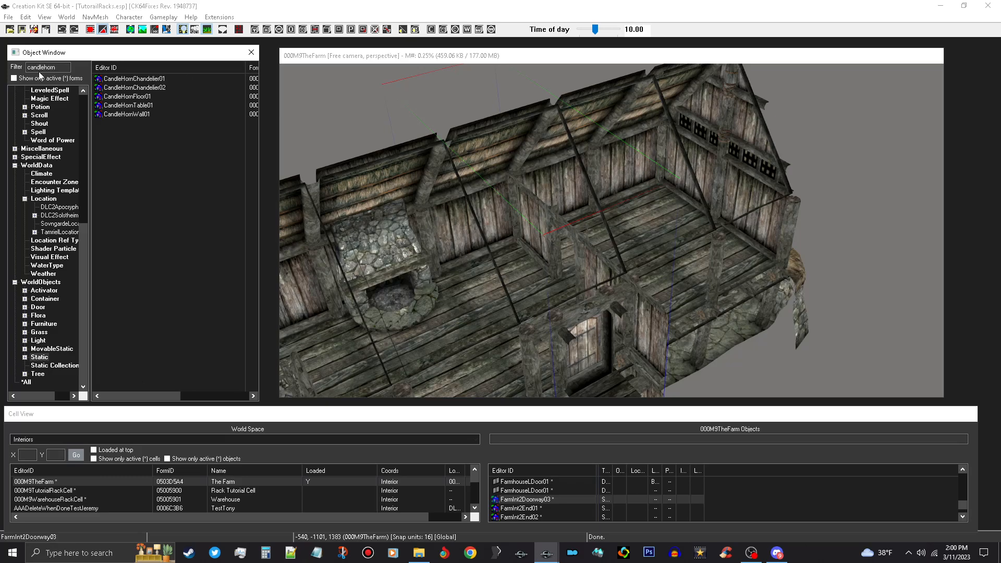
# Preview the CandleHornChandelier01 model and close the preview.
pyautogui.click(156, 79)
pyautogui.rightClick(161, 79)
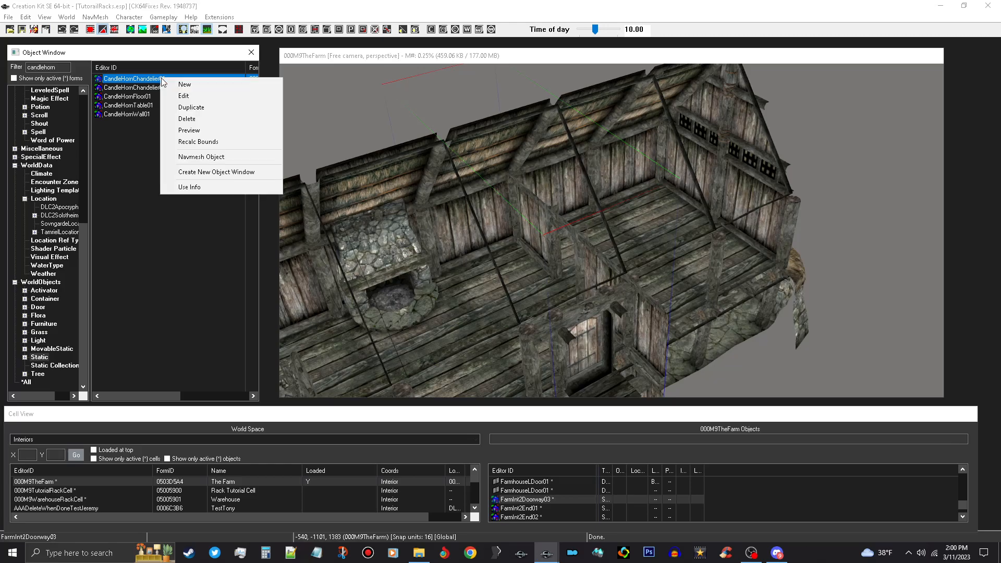
pyautogui.click(211, 131)
pyautogui.moveTo(697, 200); pyautogui.dragTo(708, 180)
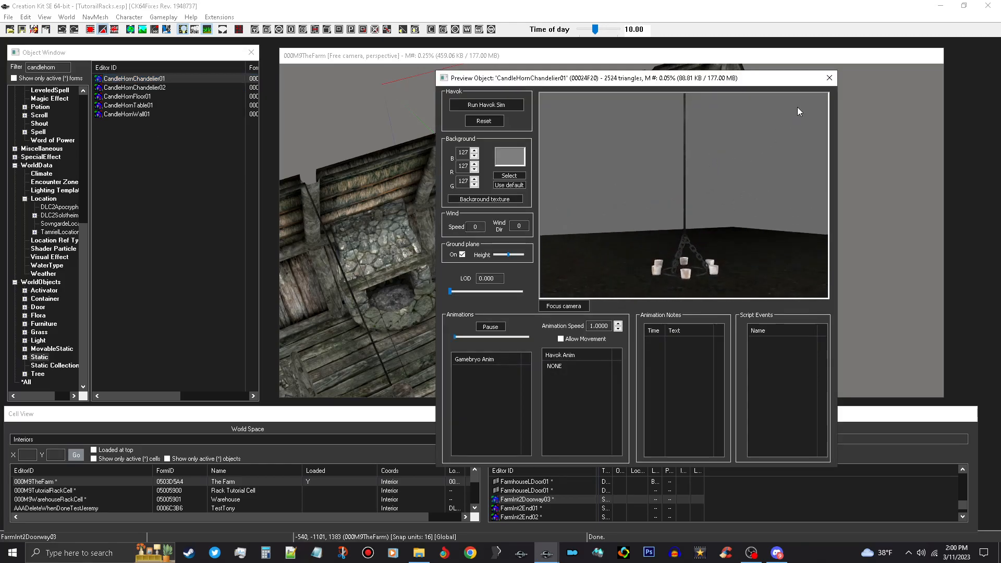
pyautogui.click(830, 78)
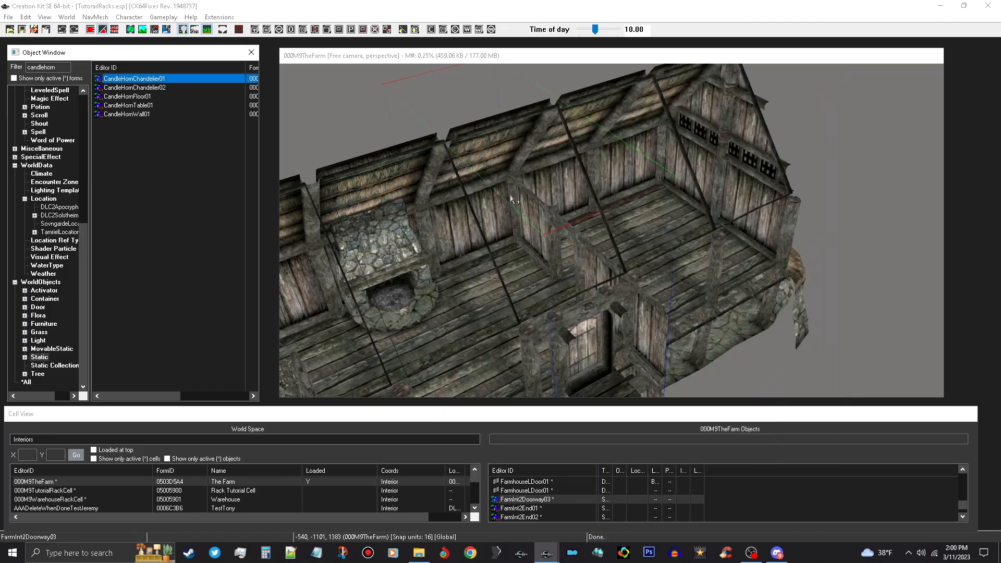
# Turn on grid snapping and place CandleHornChandelier01 at the peak of the farmhouse roof beams.
pyautogui.click(720, 57)
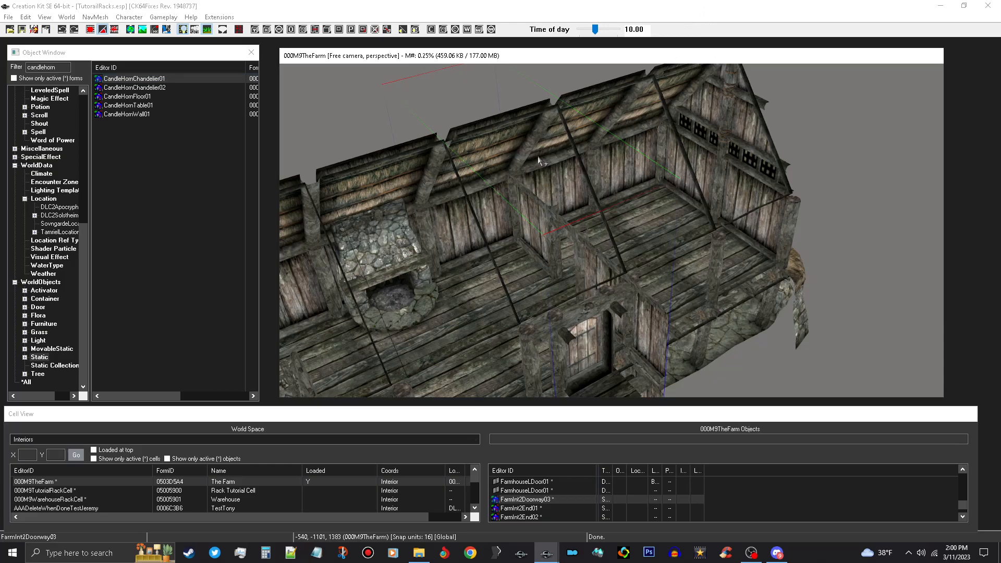
pyautogui.keyDown('shift'); pyautogui.moveTo(504, 152); pyautogui.dragTo(655, 243, button='middle'); pyautogui.keyUp('shift')
pyautogui.keyDown('shift'); pyautogui.moveTo(422, 113); pyautogui.dragTo(426, 179, button='middle'); pyautogui.keyUp('shift')
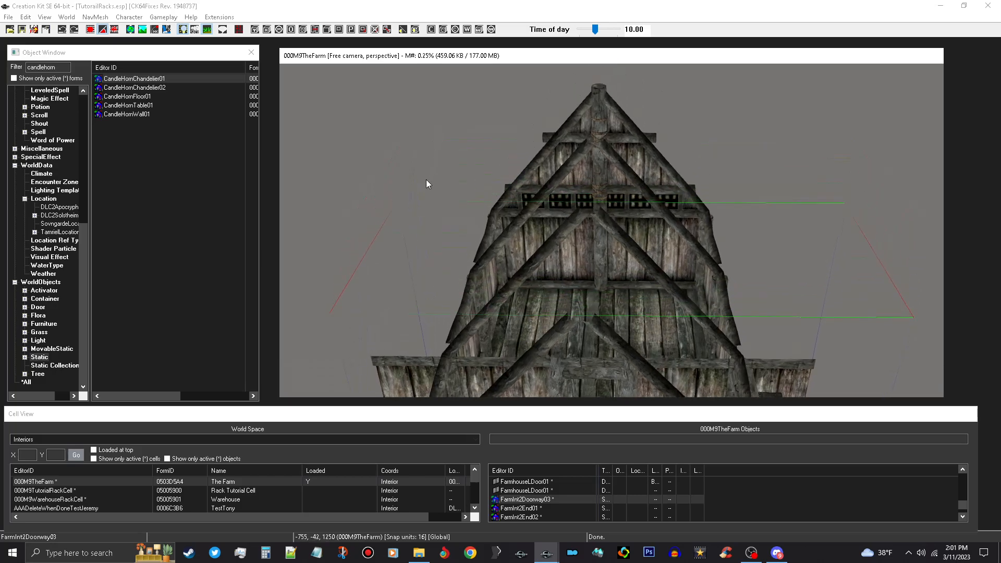
pyautogui.click(90, 30)
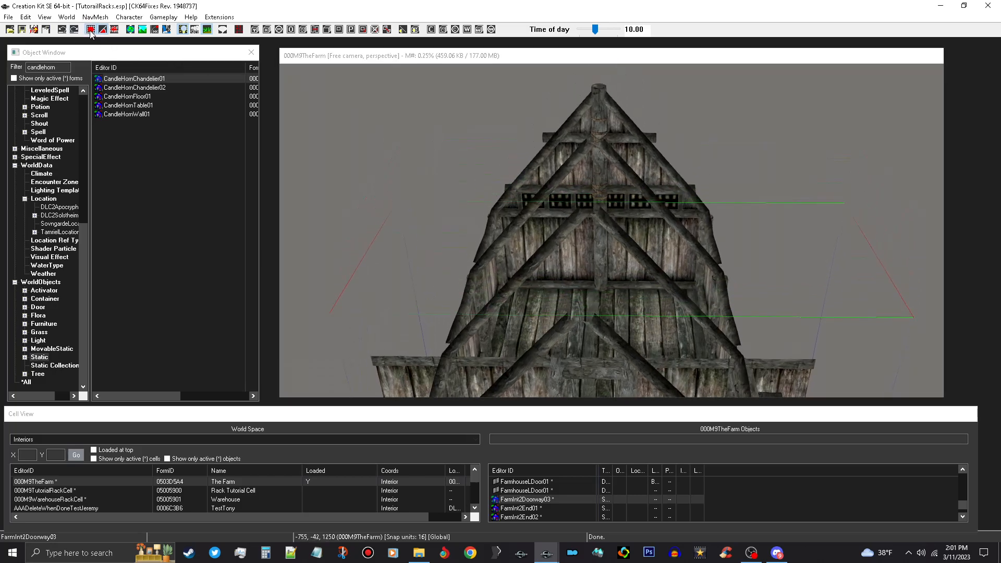
pyautogui.scroll(5, 412, 188)
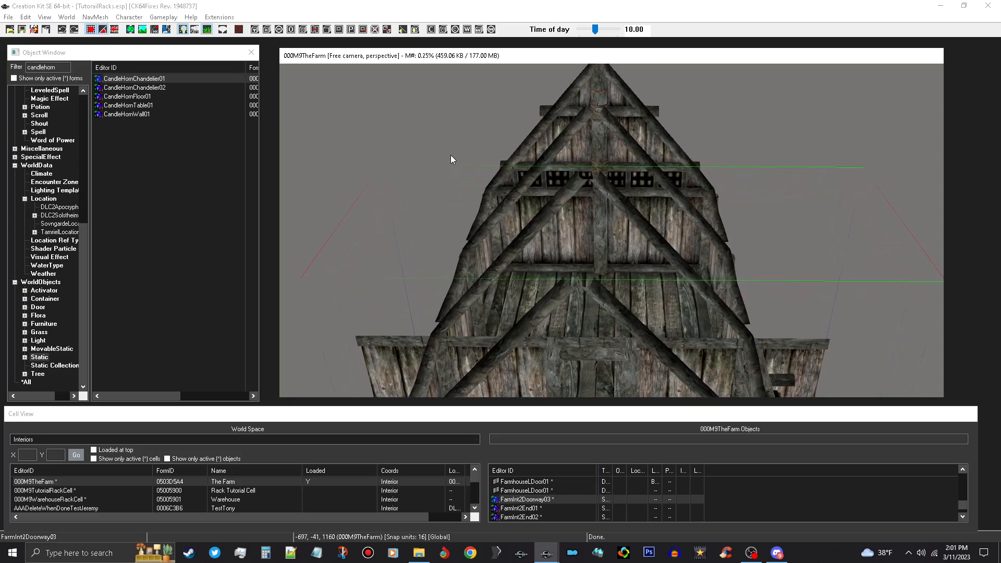
pyautogui.moveTo(156, 80); pyautogui.dragTo(625, 244)
pyautogui.scroll(2, 607, 249)
pyautogui.moveTo(590, 273); pyautogui.dragTo(606, 221, button='middle')
pyautogui.scroll(8, 598, 215)
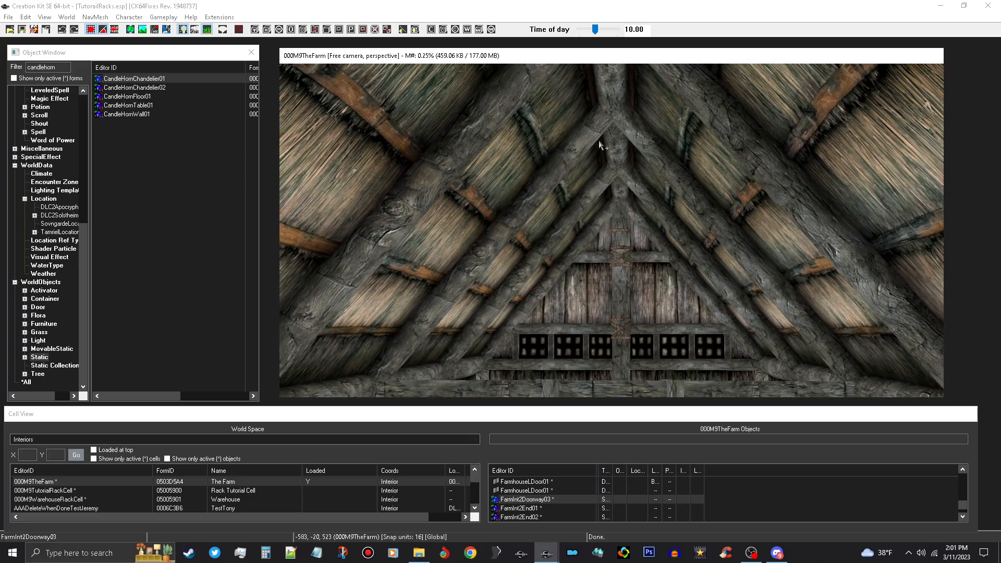
pyautogui.moveTo(168, 78); pyautogui.dragTo(613, 121)
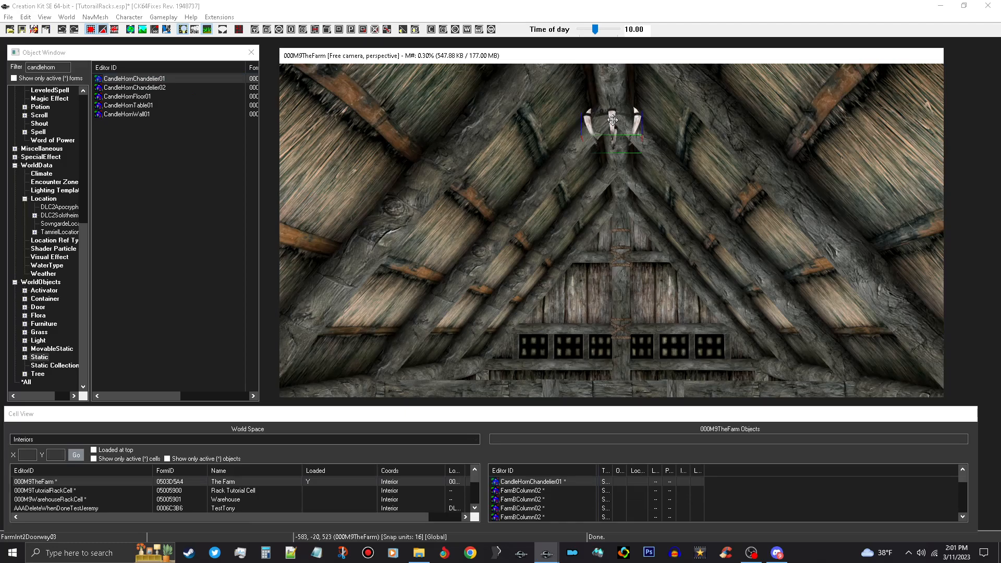
# Lower the chandelier straight down along the Z axis so its candles hang well below the roof peak.
pyautogui.press('shift')
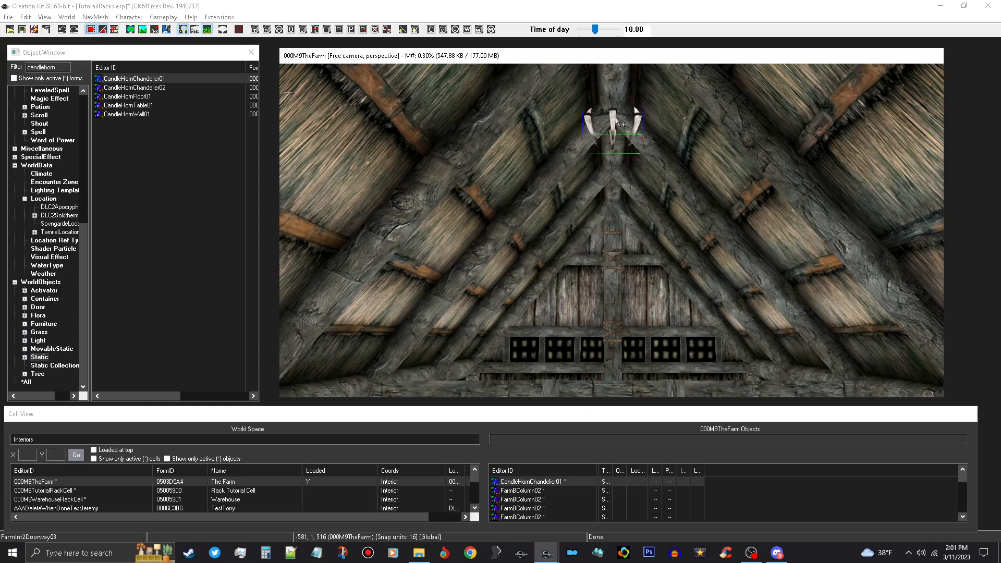
pyautogui.press('z')
pyautogui.moveTo(612, 120); pyautogui.dragTo(613, 300)
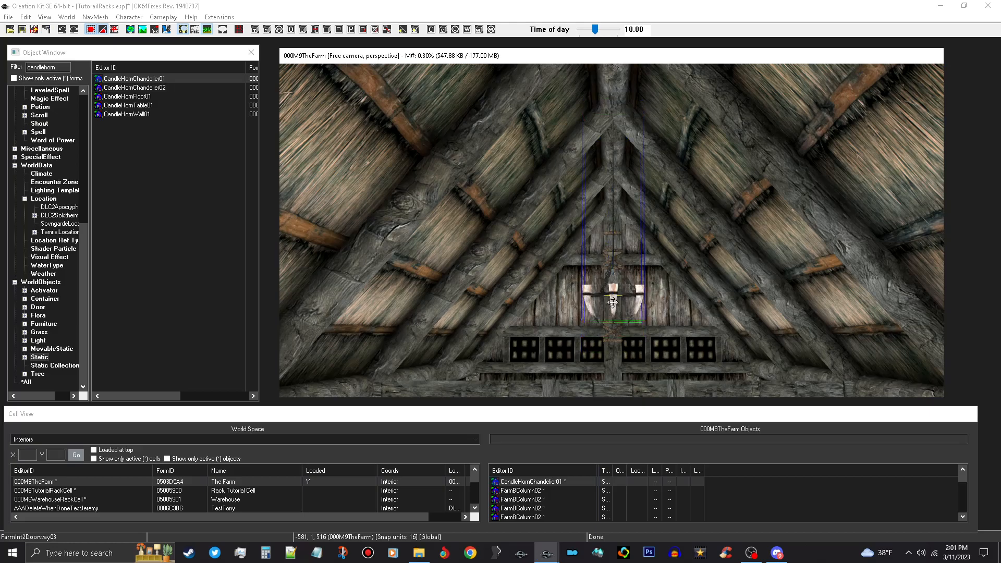
pyautogui.keyDown('shift'); pyautogui.moveTo(629, 287); pyautogui.dragTo(580, 323, button='middle'); pyautogui.keyUp('shift')
pyautogui.keyDown('shift'); pyautogui.moveTo(571, 333); pyautogui.dragTo(594, 294, button='middle'); pyautogui.keyUp('shift')
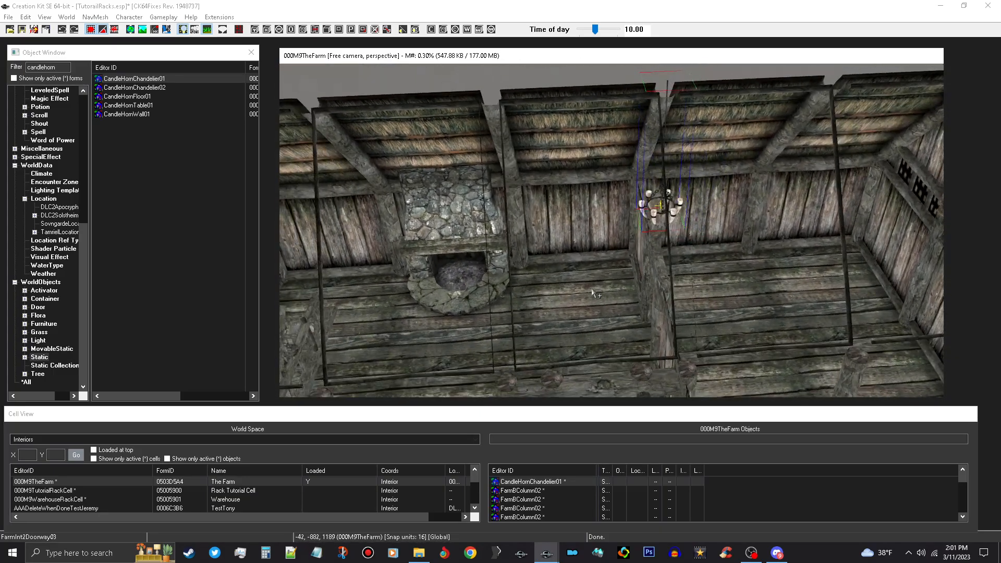
pyautogui.scroll(-4, 592, 290)
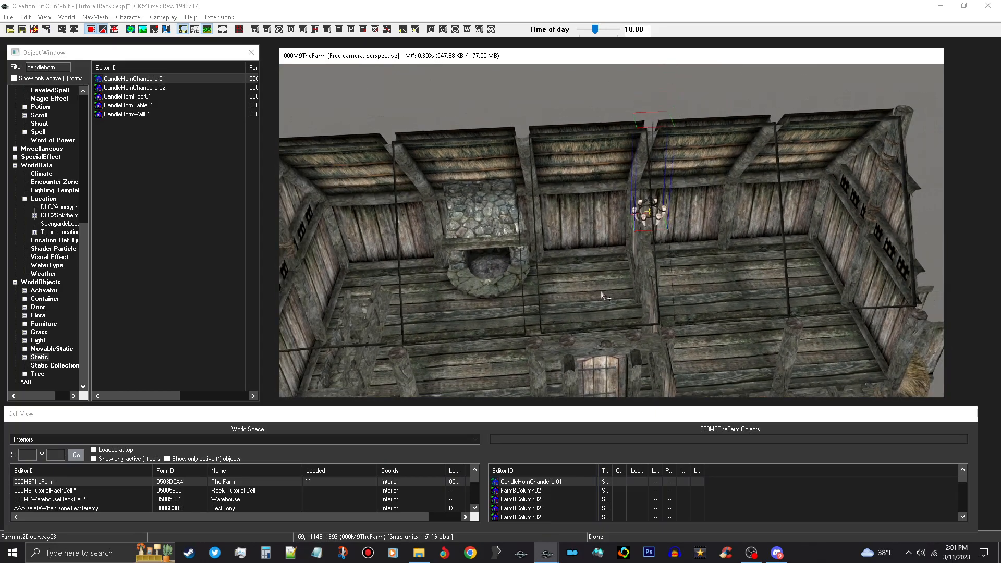
pyautogui.keyDown('shift'); pyautogui.moveTo(599, 296); pyautogui.dragTo(569, 304, button='middle'); pyautogui.keyUp('shift')
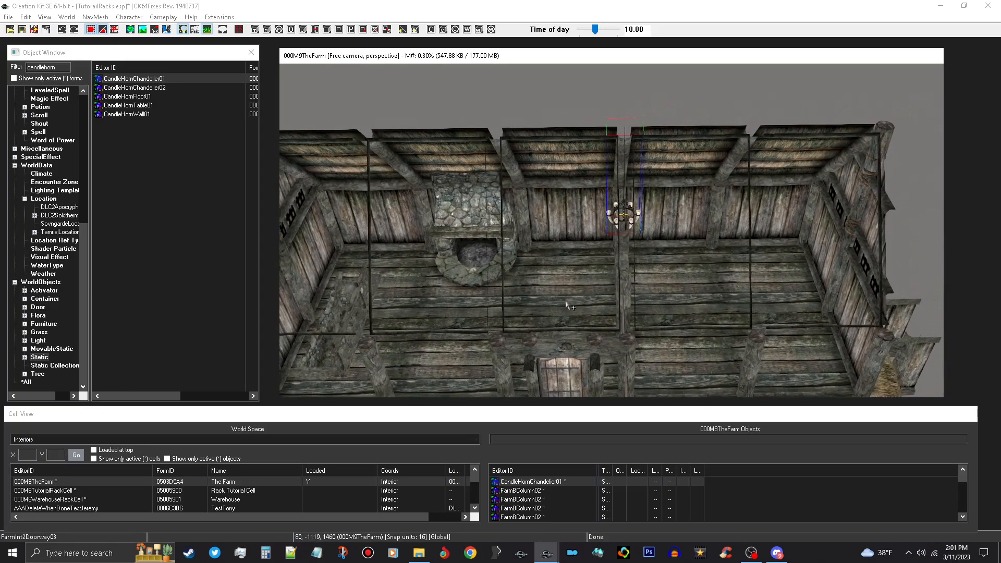
pyautogui.scroll(4, 585, 301)
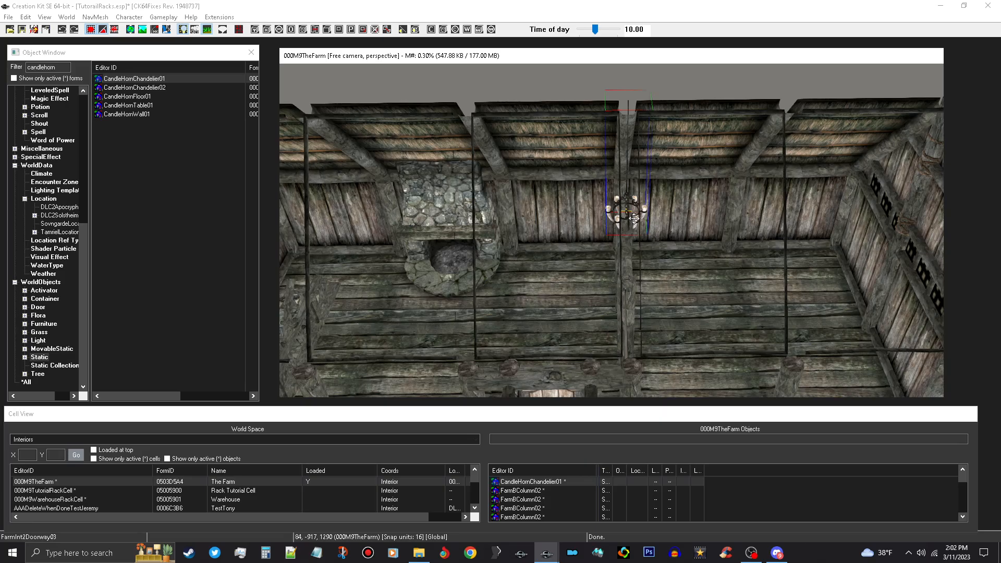
pyautogui.scroll(2, 635, 219)
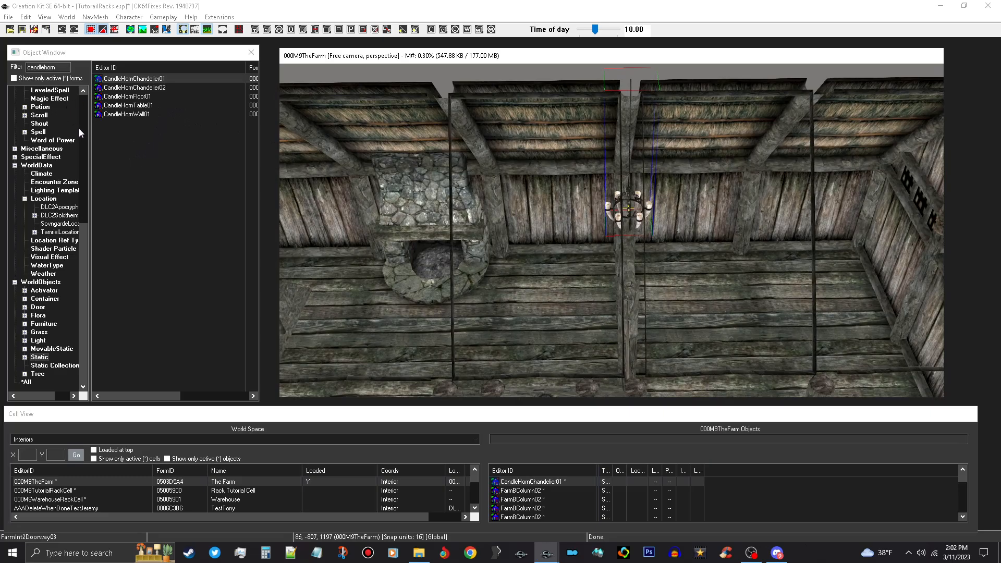
# Filter the Light objects by "candle" and place DefaultCandleLight01NS at the hanging chandelier.
pyautogui.click(64, 68)
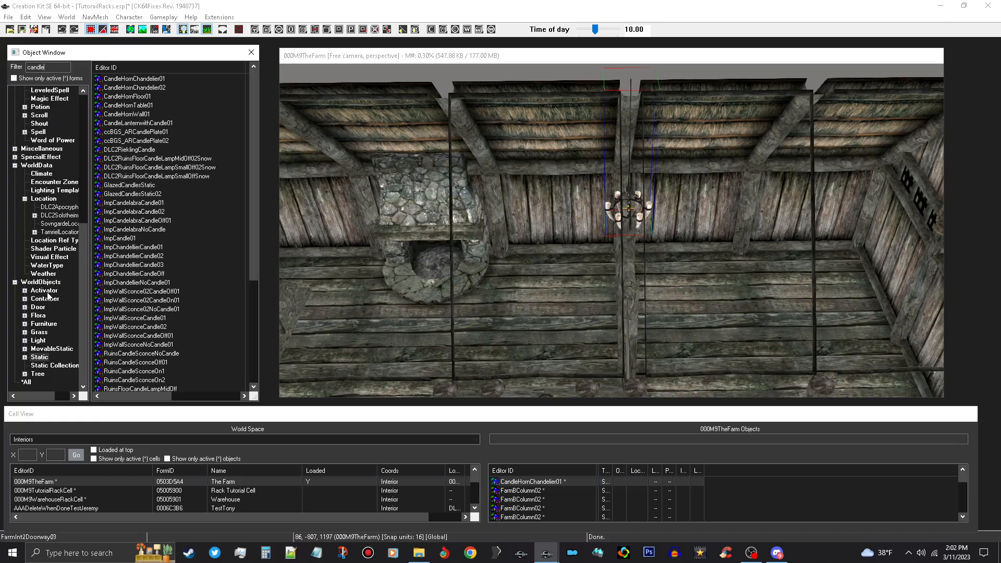
pyautogui.click(38, 341)
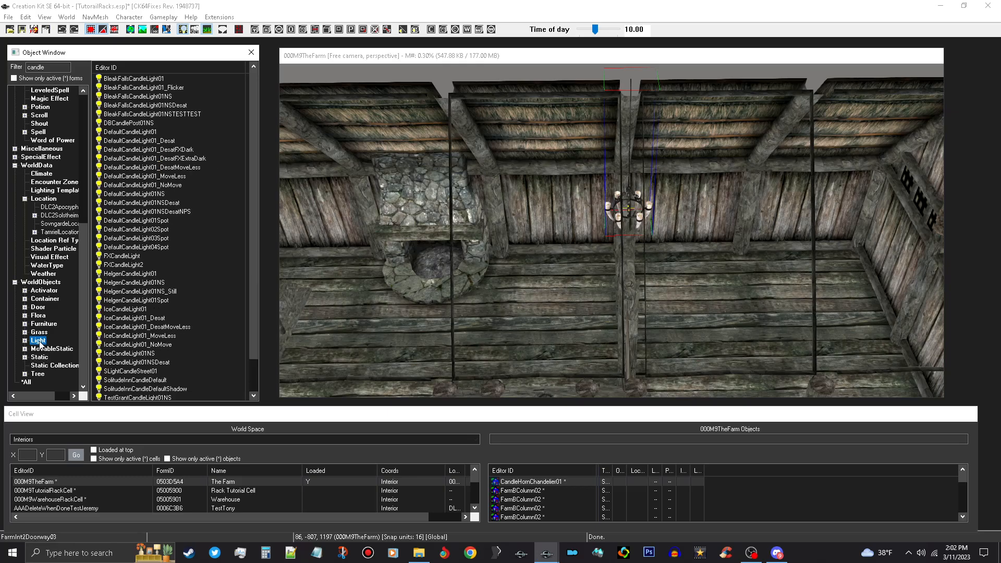
pyautogui.click(162, 195)
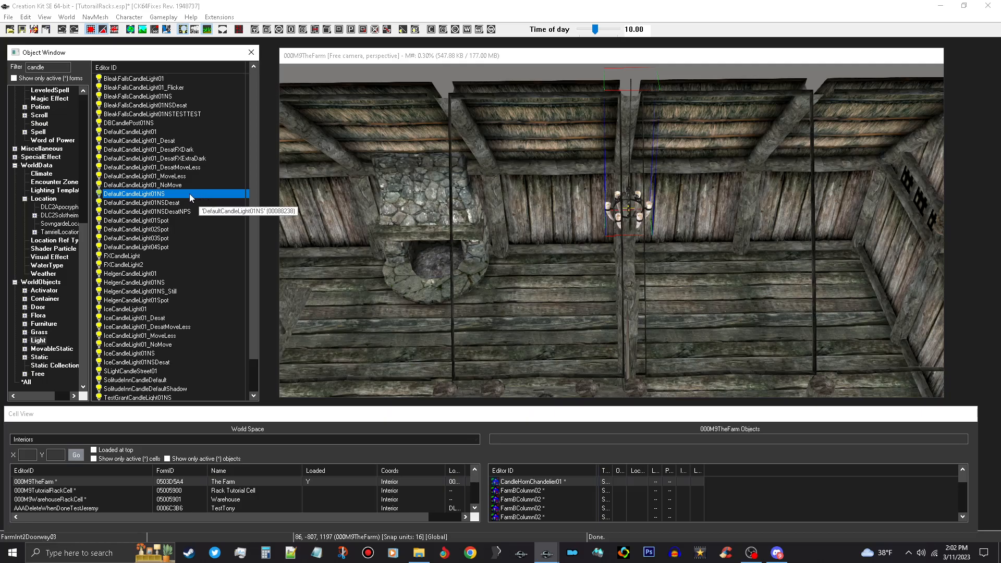
pyautogui.moveTo(193, 194); pyautogui.dragTo(527, 249)
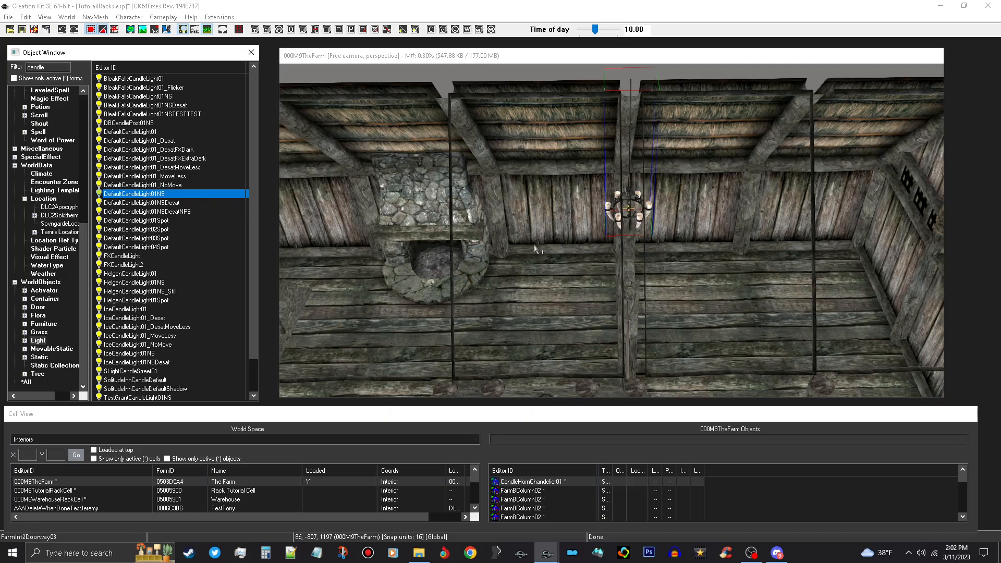
pyautogui.moveTo(632, 212); pyautogui.dragTo(633, 213)
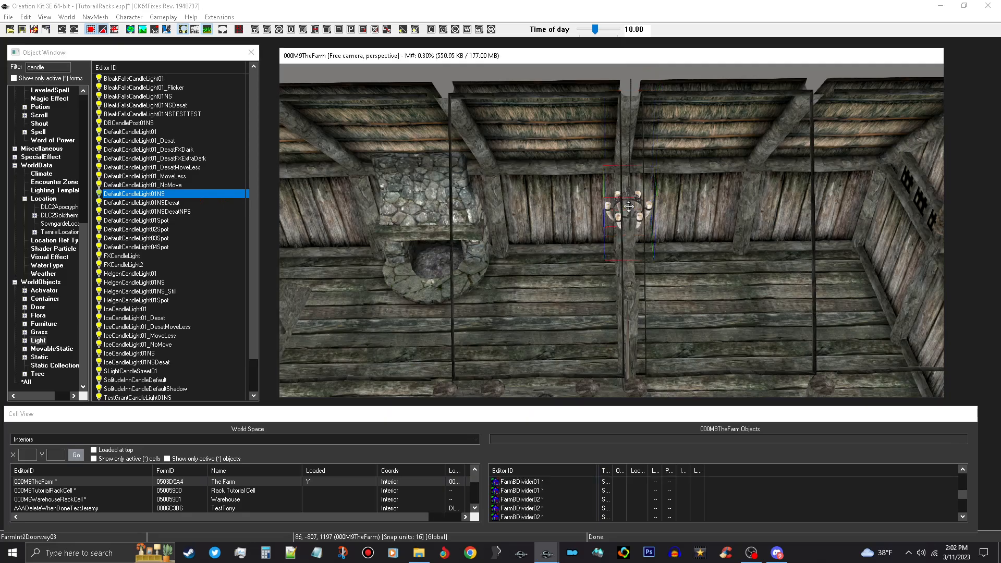
# Lower the candle light straight down along the Z axis so it sits below the chandelier.
pyautogui.keyDown('shift'); pyautogui.moveTo(637, 227); pyautogui.dragTo(637, 278, button='middle'); pyautogui.keyUp('shift')
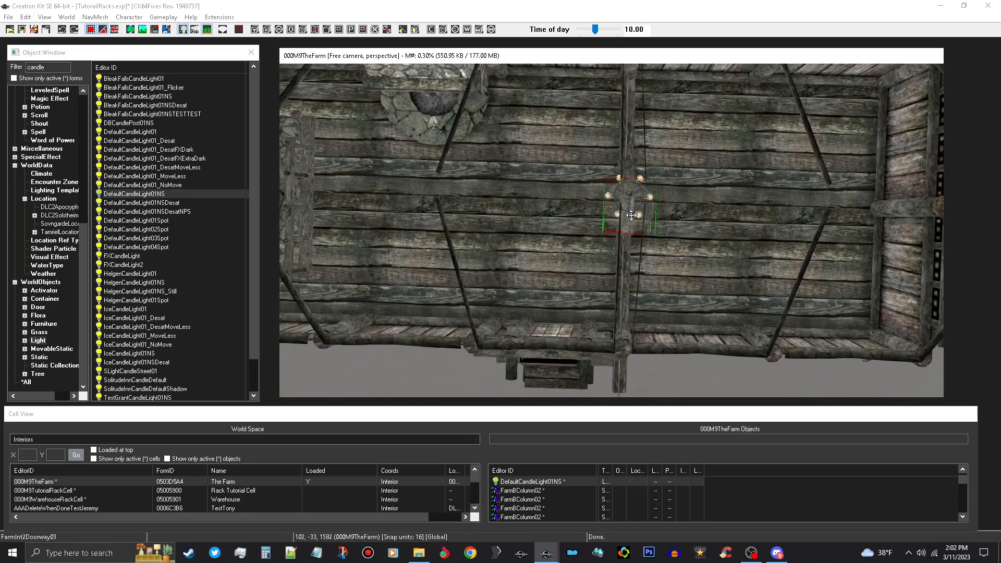
pyautogui.keyDown('shift'); pyautogui.moveTo(632, 197); pyautogui.dragTo(638, 142, button='middle'); pyautogui.keyUp('shift')
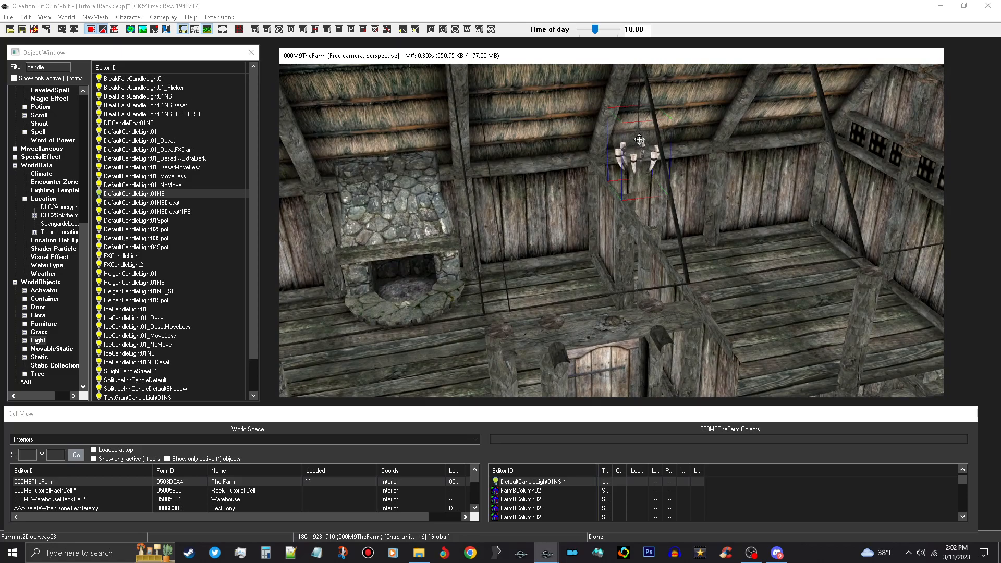
pyautogui.press('z')
pyautogui.moveTo(641, 139); pyautogui.dragTo(639, 196)
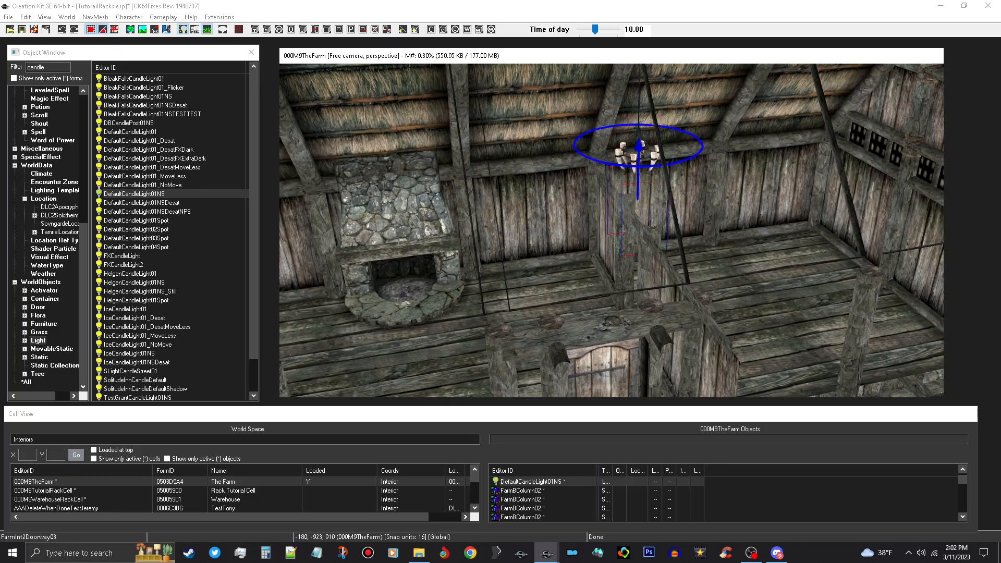
pyautogui.moveTo(638, 191)
pyautogui.keyDown('shift'); pyautogui.mouseDown(button='middle')
pyautogui.moveTo(635, 204)
pyautogui.moveTo(624, 196)
pyautogui.mouseUp(button='middle'); pyautogui.keyUp('shift')
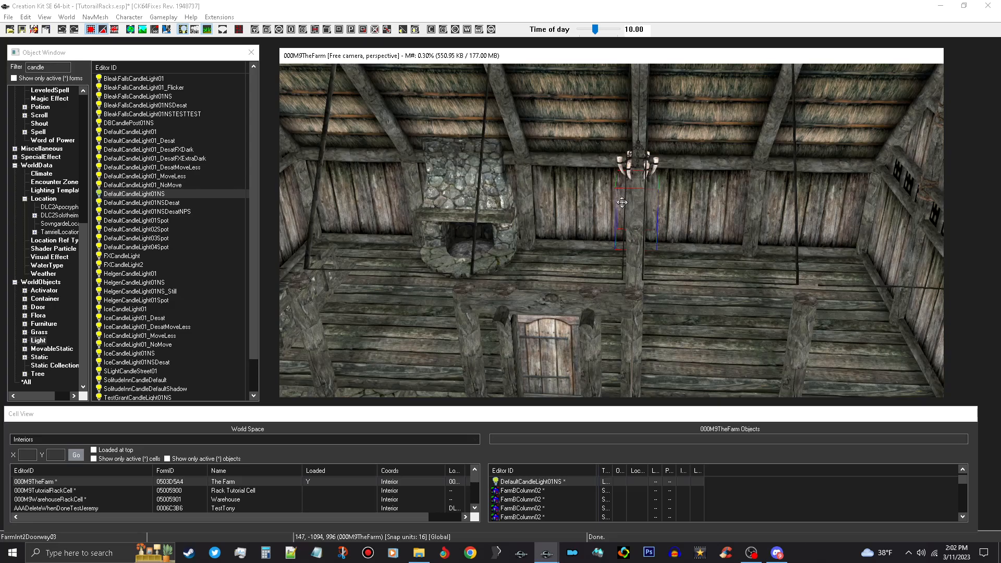
# Switch the render view to the cell's real lighting and nudge the candle light sideways off the support post.
pyautogui.press('a')
pyautogui.moveTo(632, 262)
pyautogui.keyDown('shift'); pyautogui.mouseDown(button='middle')
pyautogui.moveTo(593, 216)
pyautogui.moveTo(634, 276)
pyautogui.mouseUp(button='middle'); pyautogui.keyUp('shift')
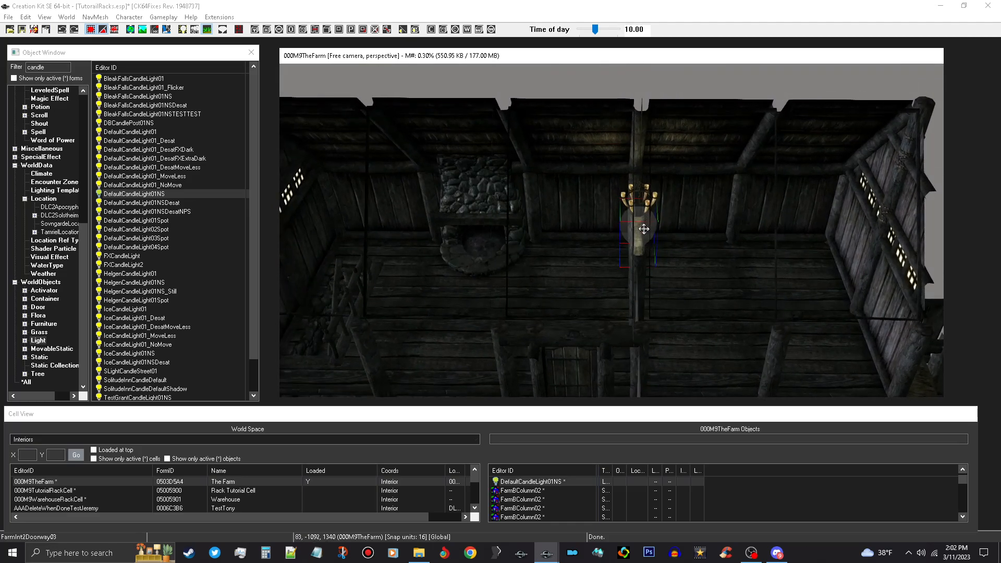
pyautogui.moveTo(644, 232); pyautogui.dragTo(663, 233)
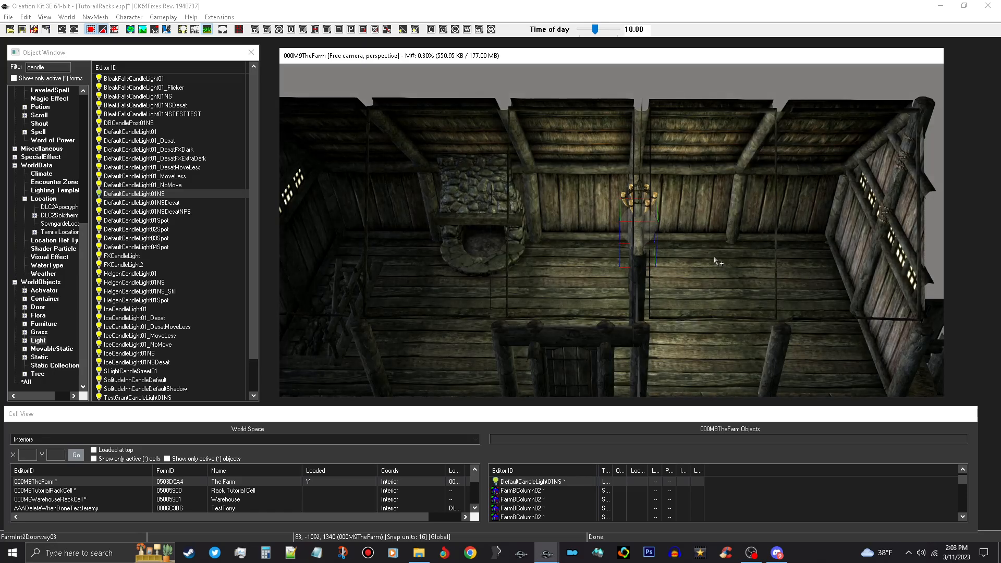
# Lower the candle light further along the Z axis toward the upper floor.
pyautogui.keyDown('shift'); pyautogui.moveTo(705, 257); pyautogui.dragTo(666, 35, button='middle'); pyautogui.keyUp('shift')
pyautogui.keyDown('shift'); pyautogui.moveTo(665, 79); pyautogui.dragTo(656, 178, button='middle'); pyautogui.keyUp('shift')
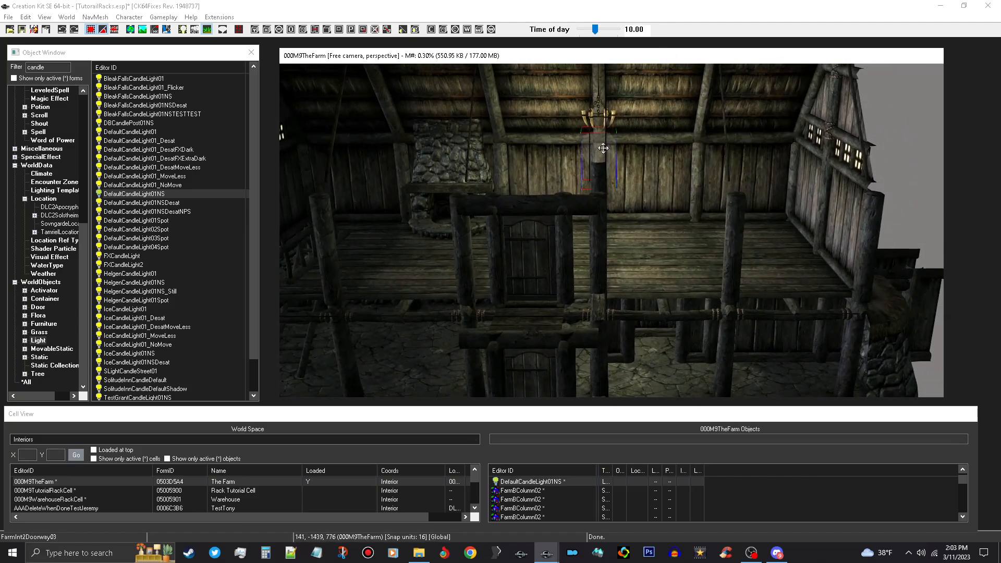
pyautogui.press('z')
pyautogui.moveTo(603, 148); pyautogui.dragTo(603, 235)
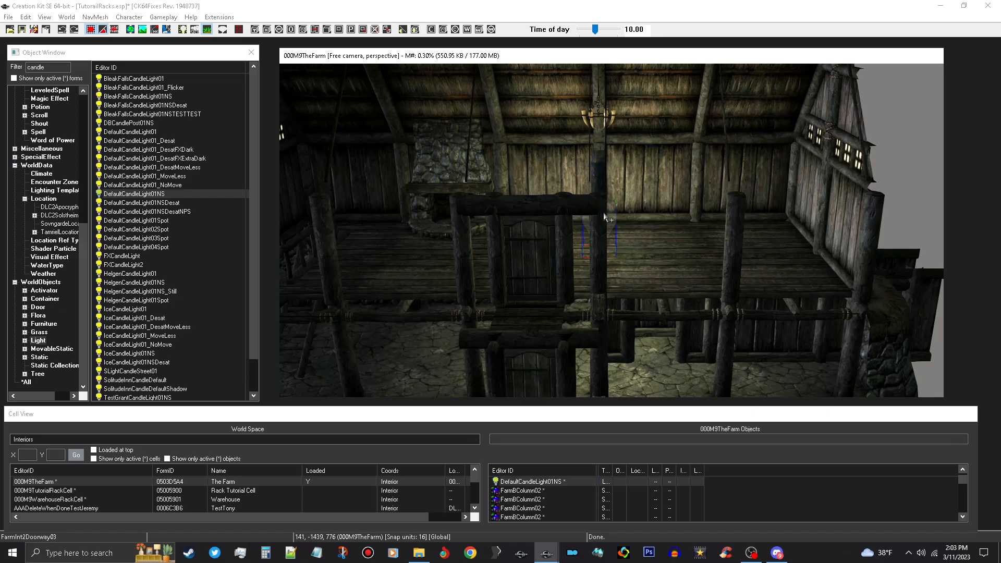
# Select the chandelier together with its candle light and move both away from the central beam, to the side opposite the fireplace.
pyautogui.moveTo(604, 158); pyautogui.dragTo(608, 218, button='middle')
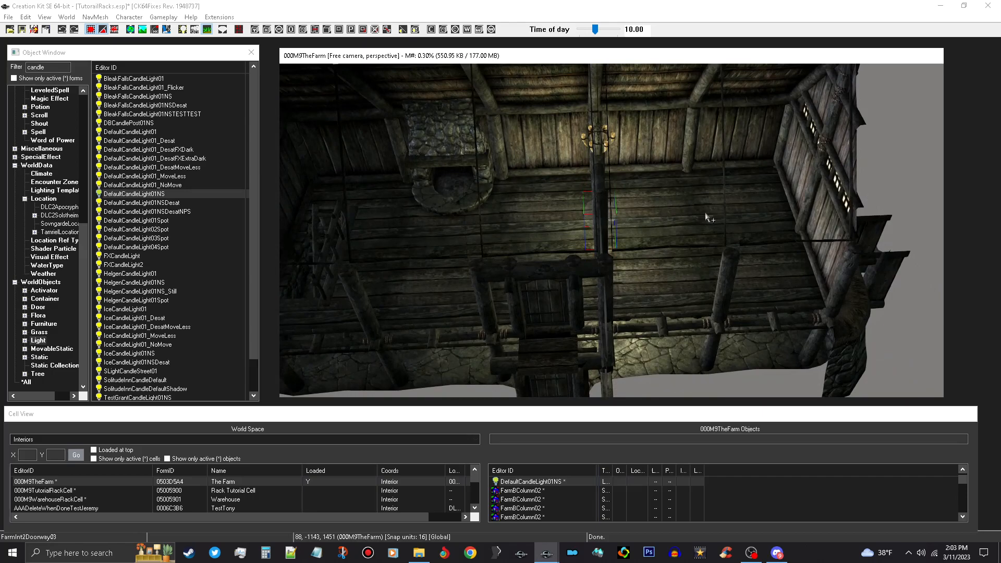
pyautogui.moveTo(614, 209); pyautogui.dragTo(627, 277, button='middle')
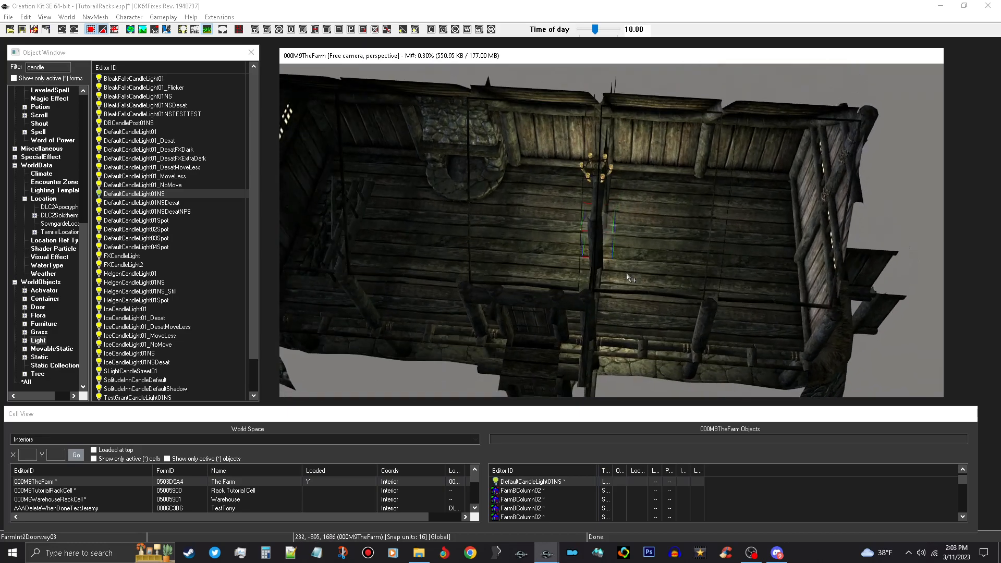
pyautogui.moveTo(641, 232); pyautogui.dragTo(625, 165, button='middle')
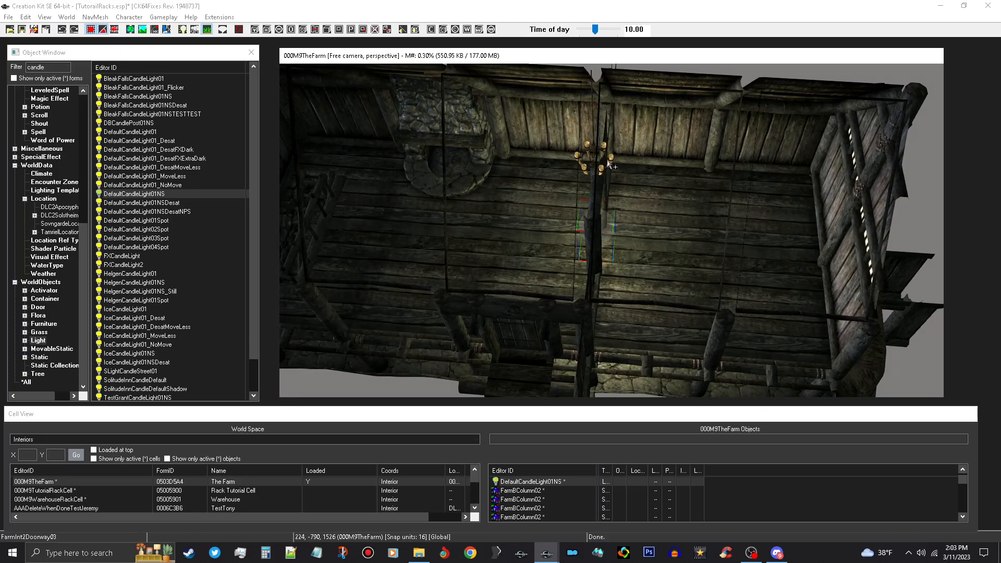
pyautogui.keyDown('ctrl'); pyautogui.click(615, 164); pyautogui.keyUp('ctrl')
pyautogui.scroll(-1, 623, 166)
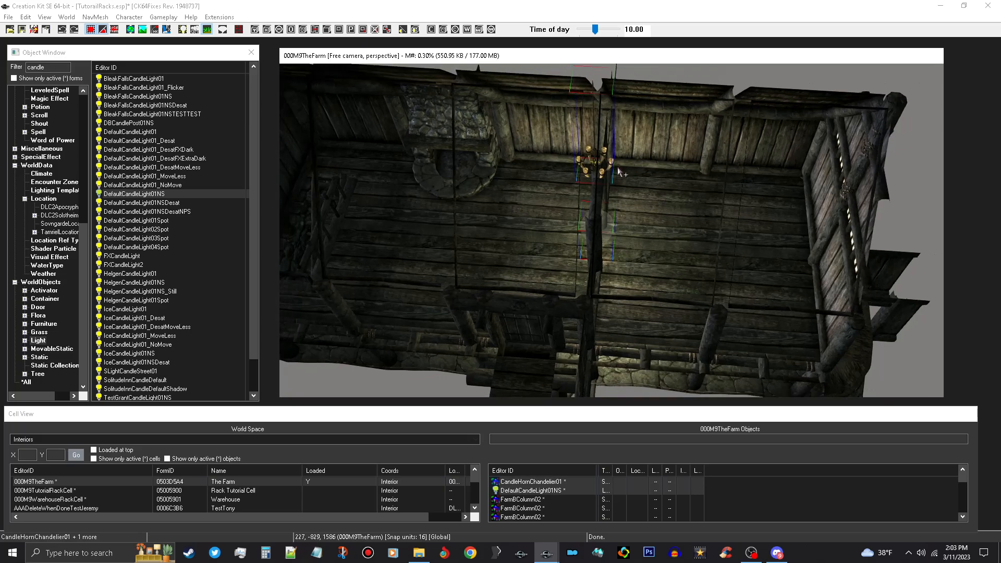
pyautogui.keyDown('shift'); pyautogui.moveTo(628, 163); pyautogui.dragTo(600, 150, button='middle'); pyautogui.keyUp('shift')
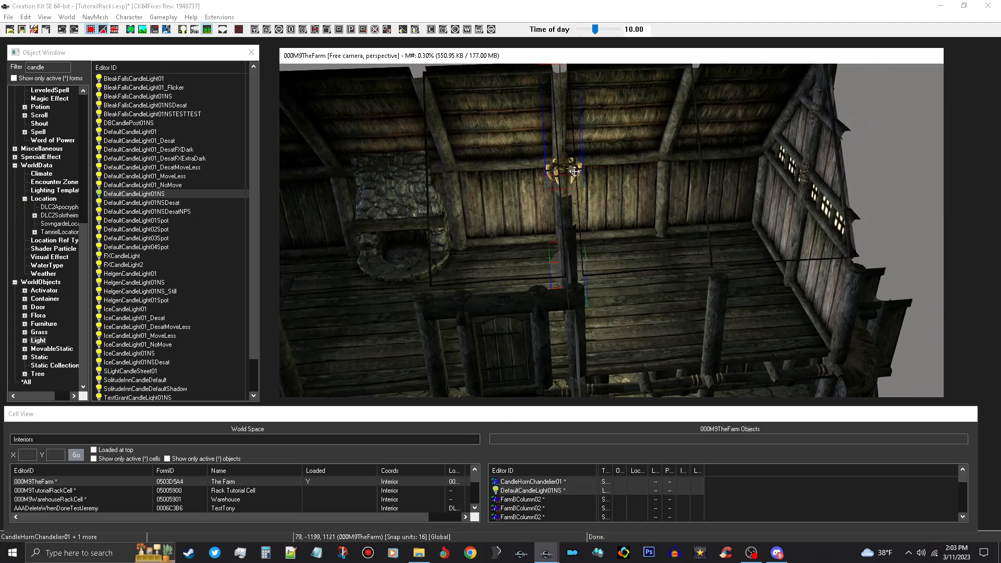
pyautogui.moveTo(579, 168); pyautogui.dragTo(642, 175)
# Duplicate the chandelier and its candle light and move the copies to the fireplace side of the room.
pyautogui.keyDown('shift'); pyautogui.moveTo(640, 174); pyautogui.dragTo(700, 204, button='middle'); pyautogui.keyUp('shift')
pyautogui.rightClick(674, 246)
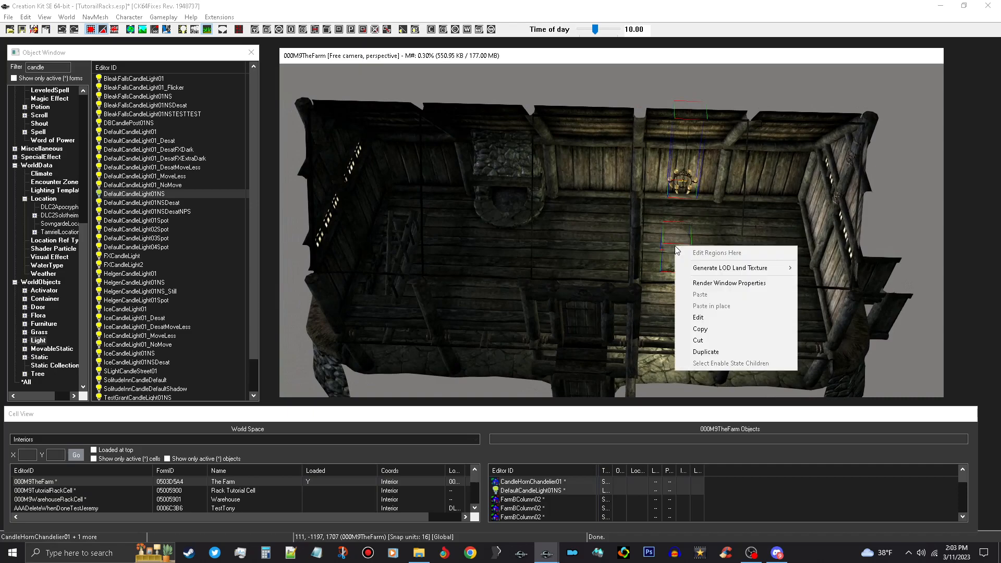
pyautogui.click(718, 356)
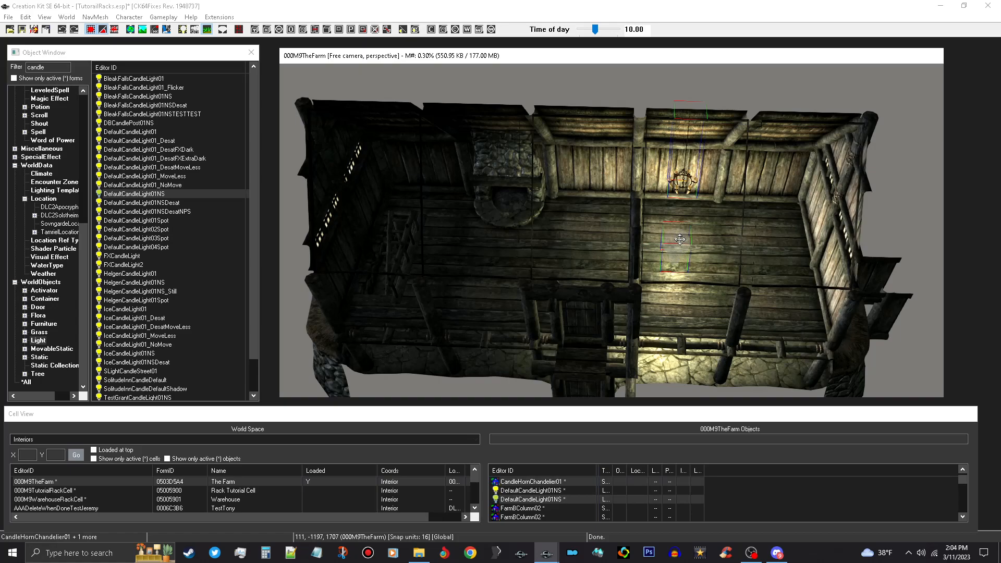
pyautogui.moveTo(680, 240); pyautogui.dragTo(485, 235)
pyautogui.keyDown('shift'); pyautogui.moveTo(519, 232); pyautogui.dragTo(629, 252, button='middle'); pyautogui.keyUp('shift')
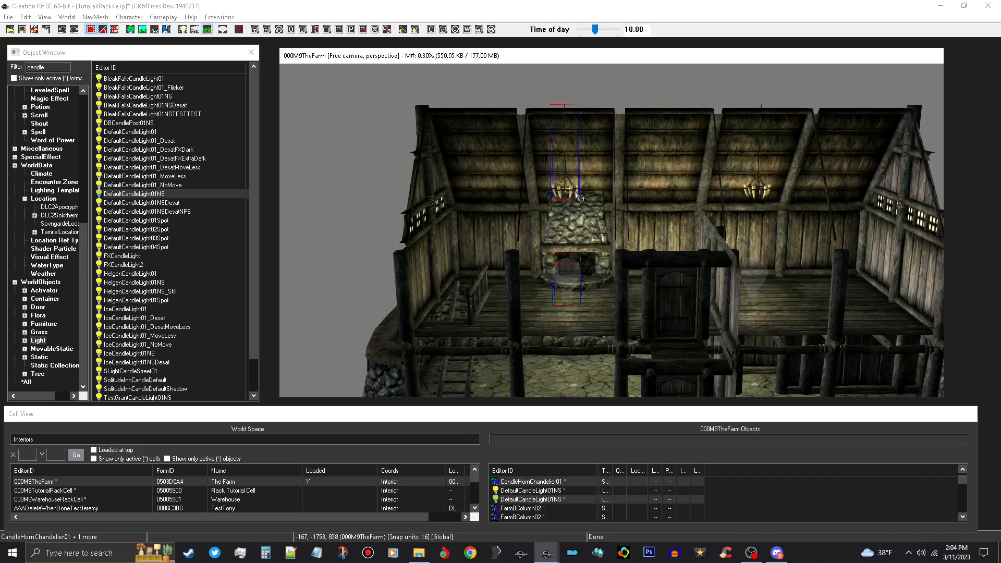
pyautogui.press('e')
pyautogui.moveTo(573, 189); pyautogui.dragTo(579, 189)
pyautogui.press('e')
# Filter the Static objects by "coc" and place COCMarkerHeading on the upper floor between the two chandeliers.
pyautogui.keyDown('shift'); pyautogui.moveTo(580, 183); pyautogui.dragTo(598, 232, button='middle'); pyautogui.keyUp('shift')
pyautogui.scroll(8, 575, 275)
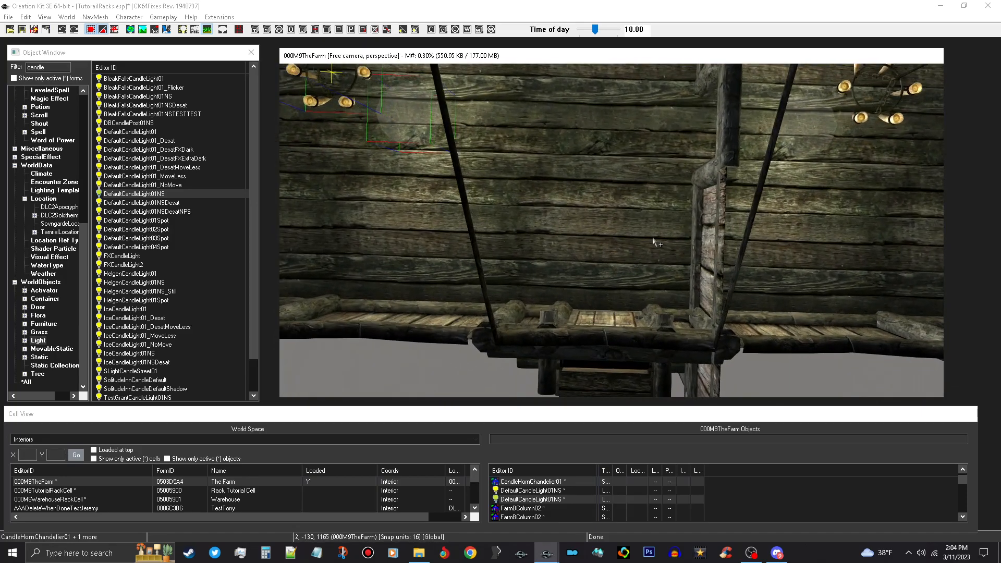
pyautogui.click(40, 357)
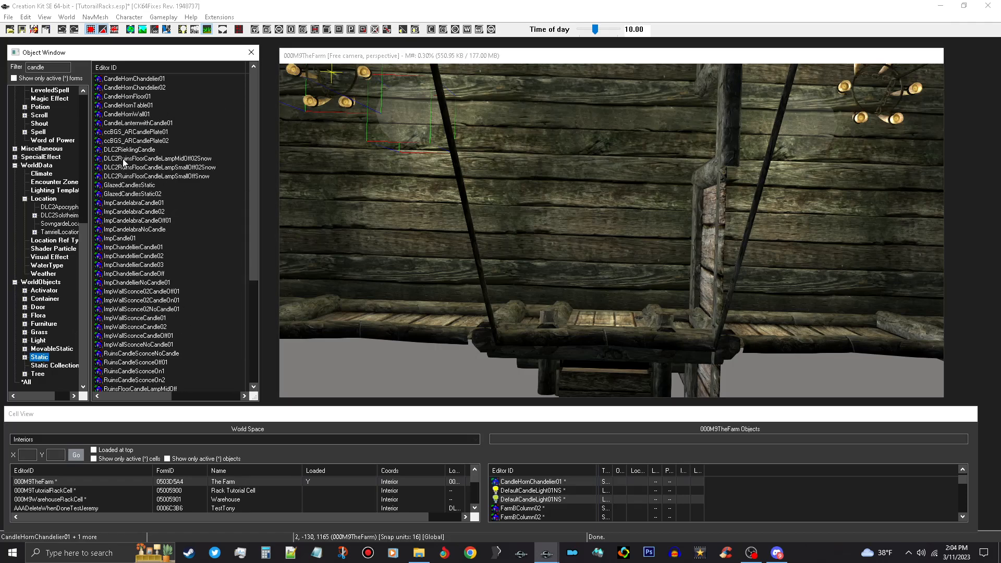
pyautogui.click(54, 67)
pyautogui.press('BackSpace')
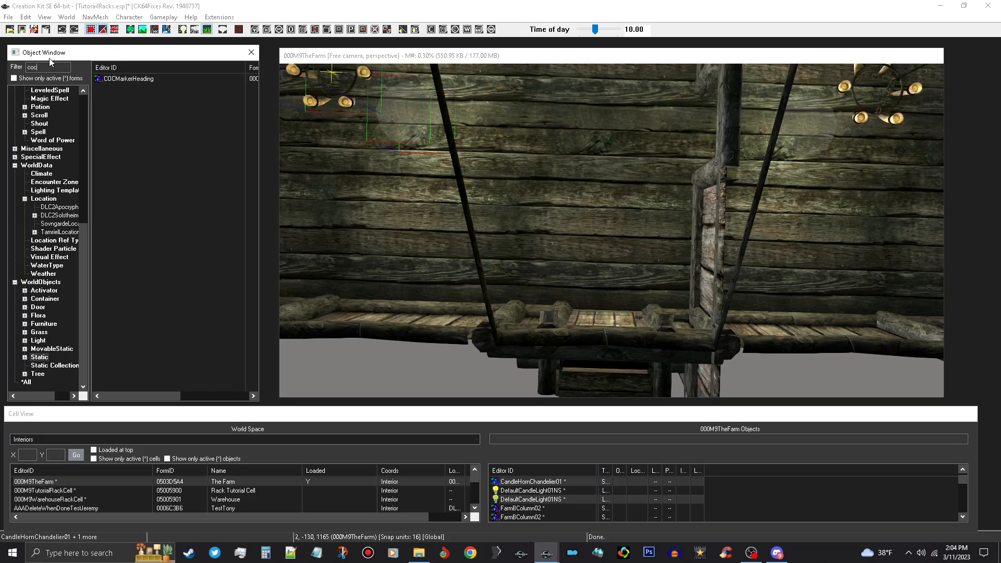
pyautogui.moveTo(129, 79)
pyautogui.mouseDown()
pyautogui.moveTo(590, 293)
pyautogui.moveTo(576, 242)
pyautogui.moveTo(563, 256)
pyautogui.mouseUp()
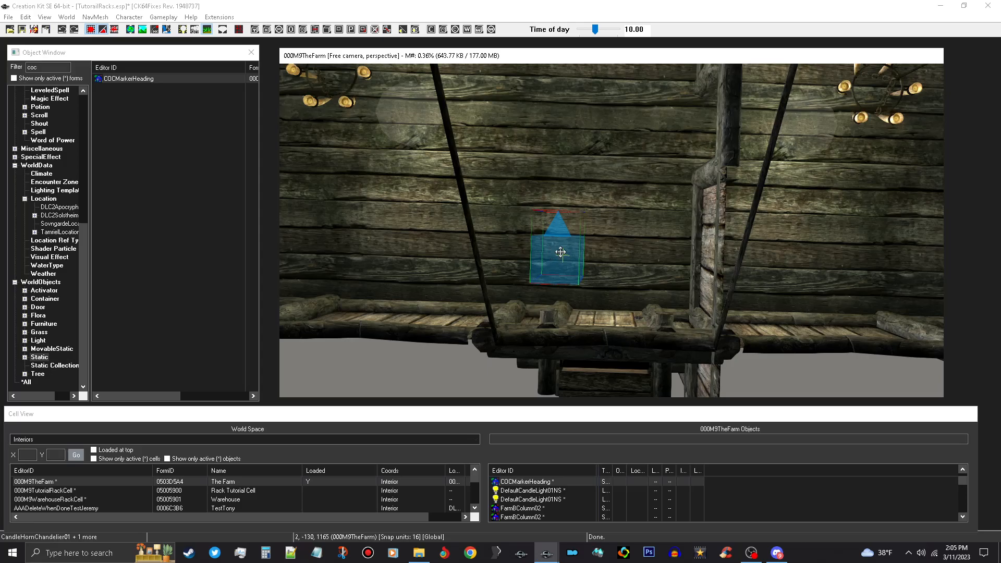
# Filter the Static objects by "xmarker" and place an XMarker on the floor beside the COC marker.
pyautogui.doubleClick(48, 66)
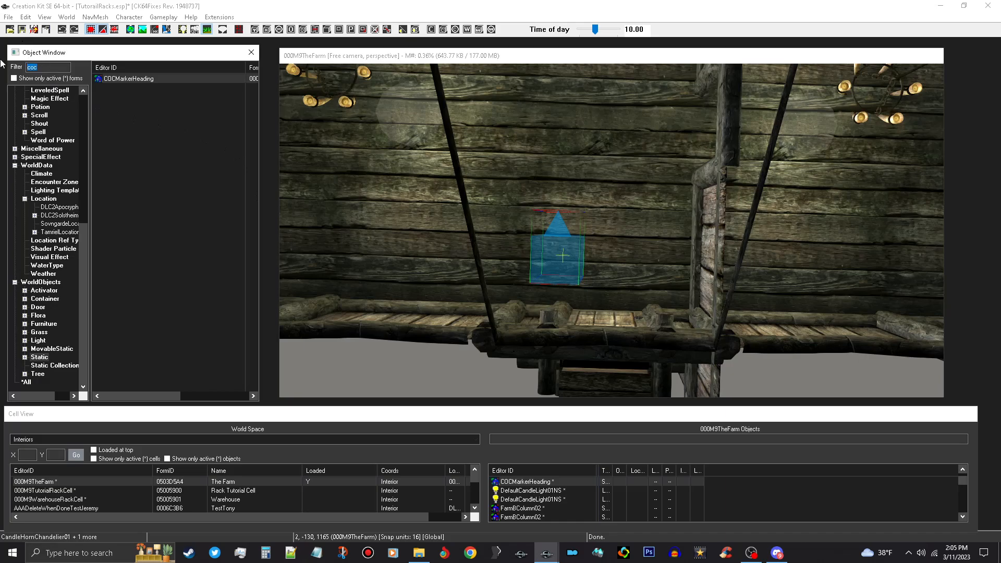
pyautogui.write('xmarker')
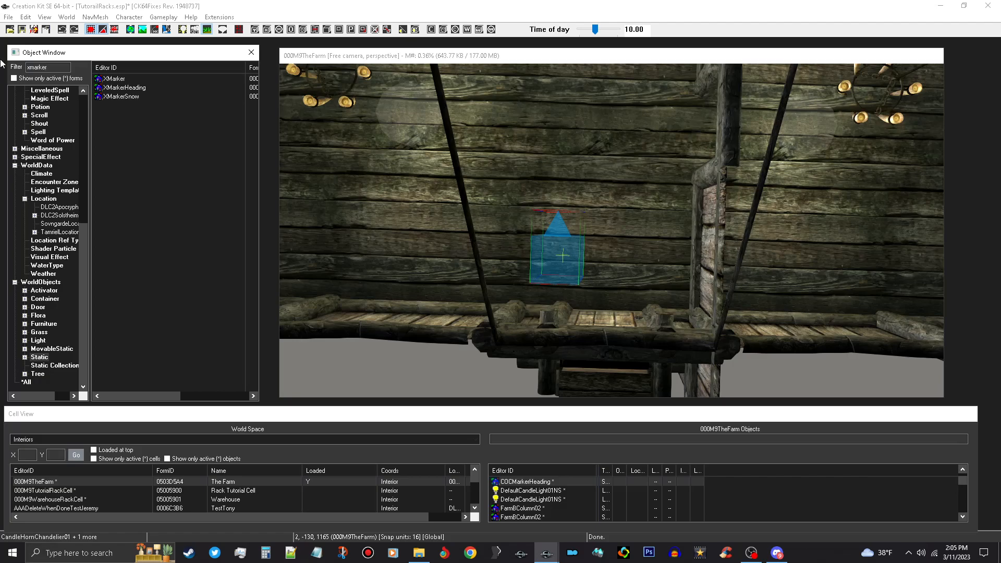
pyautogui.click(117, 79)
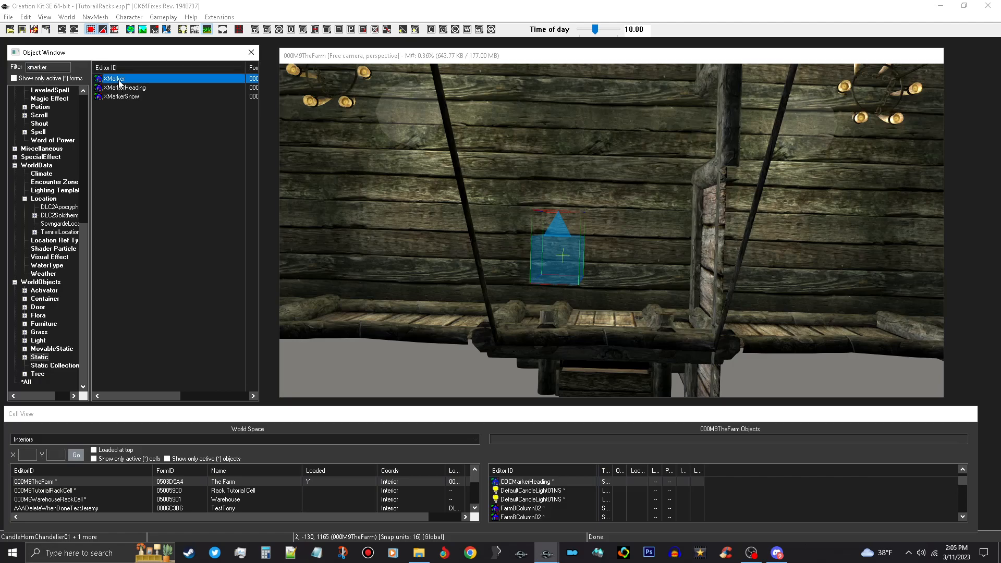
pyautogui.moveTo(120, 82); pyautogui.dragTo(585, 197)
# Set the XMarker reference's Location Reference Type to LocationCenterMarker and accept the reference settings.
pyautogui.scroll(3, 585, 193)
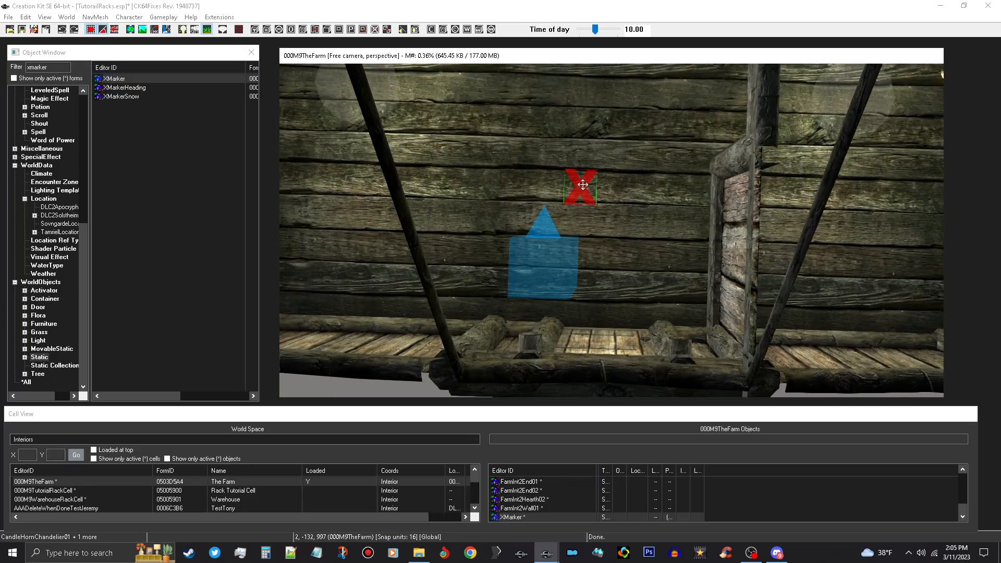
pyautogui.doubleClick(580, 185)
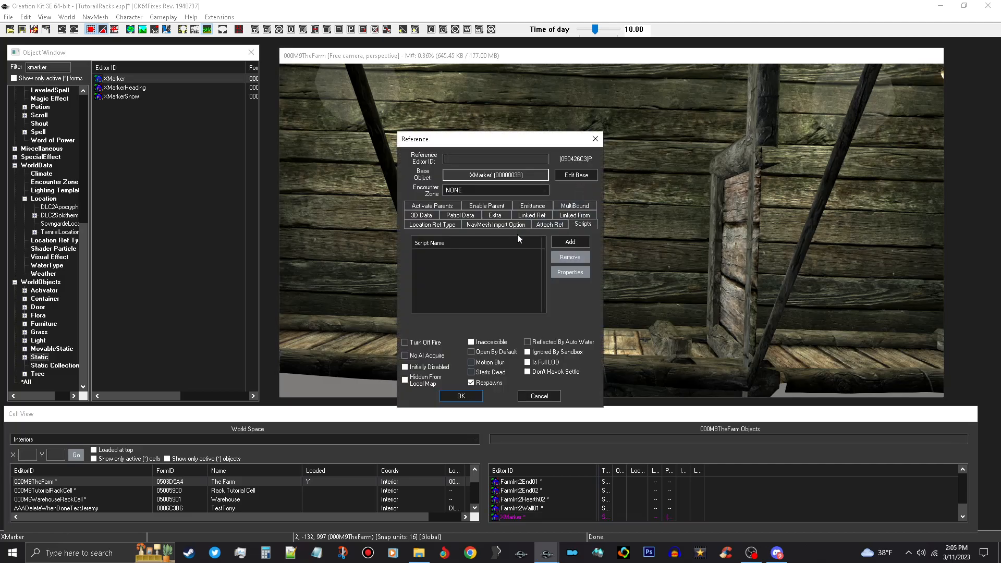
pyautogui.click(434, 224)
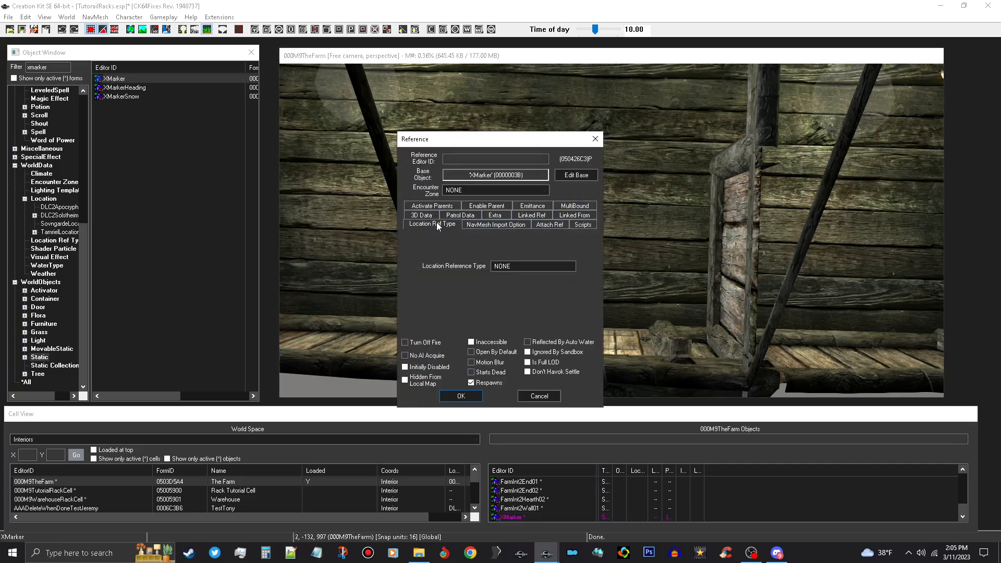
pyautogui.click(562, 267)
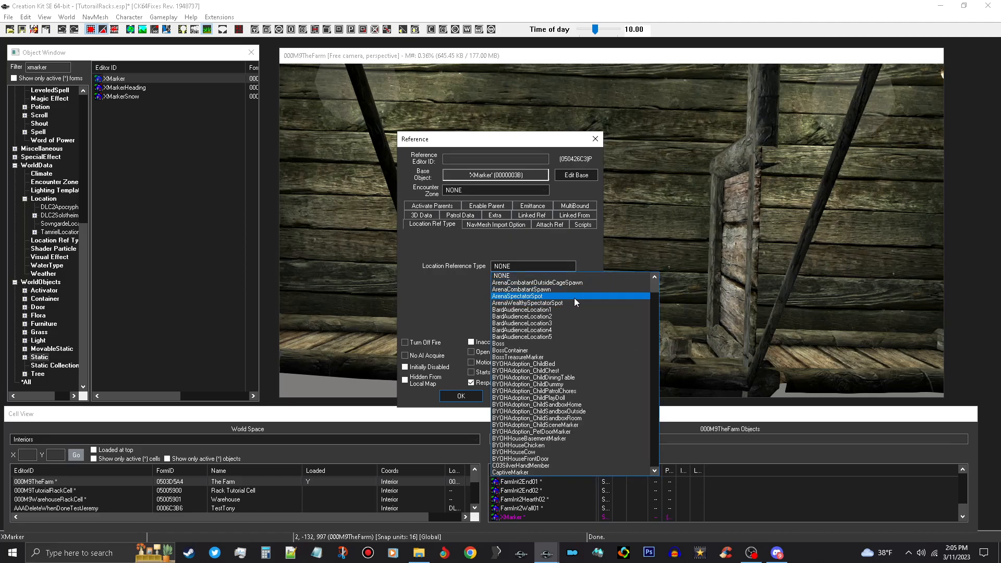
pyautogui.press('l')
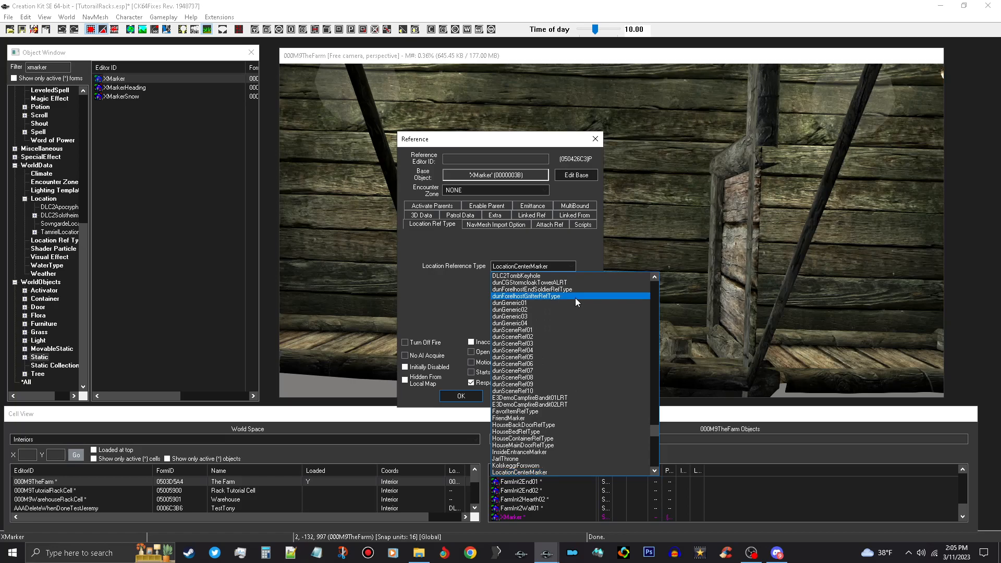
pyautogui.click(552, 472)
pyautogui.click(461, 397)
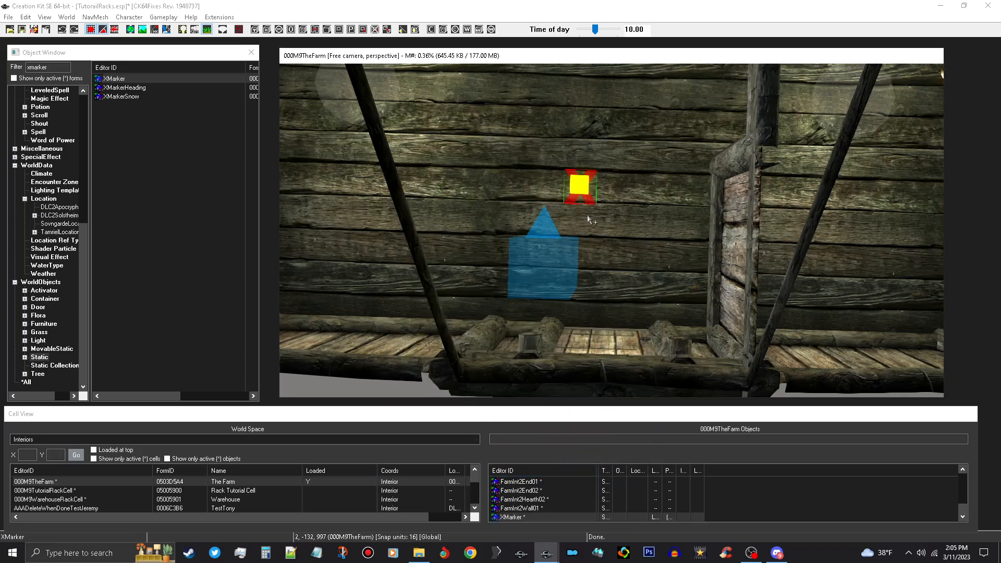
pyautogui.scroll(-1, 588, 219)
pyautogui.moveTo(589, 215)
pyautogui.keyDown('shift'); pyautogui.mouseDown(button='middle')
pyautogui.moveTo(590, 187)
pyautogui.moveTo(584, 294)
pyautogui.moveTo(621, 239)
pyautogui.moveTo(613, 295)
pyautogui.mouseUp(button='middle'); pyautogui.keyUp('shift')
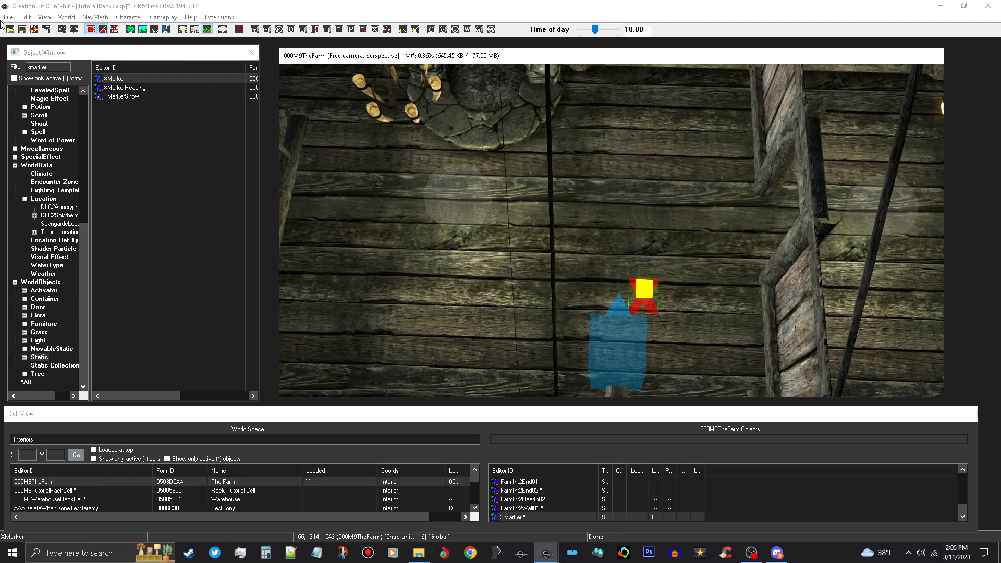
# Save the plugin and check the location reference types listed for the 000M9_TheFarmINT location, leaving the location unchanged.
pyautogui.click(22, 30)
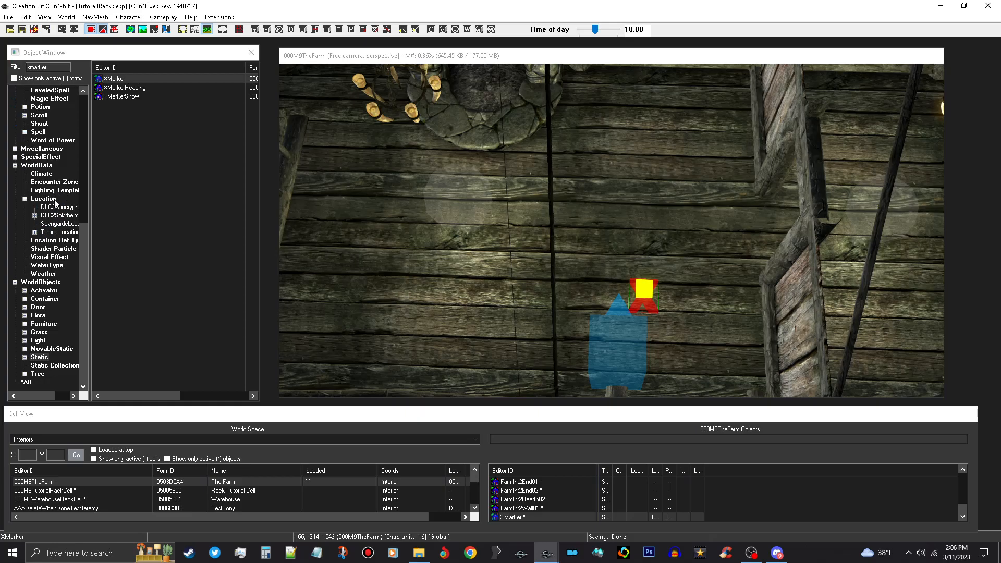
pyautogui.click(44, 199)
pyautogui.doubleClick(61, 68)
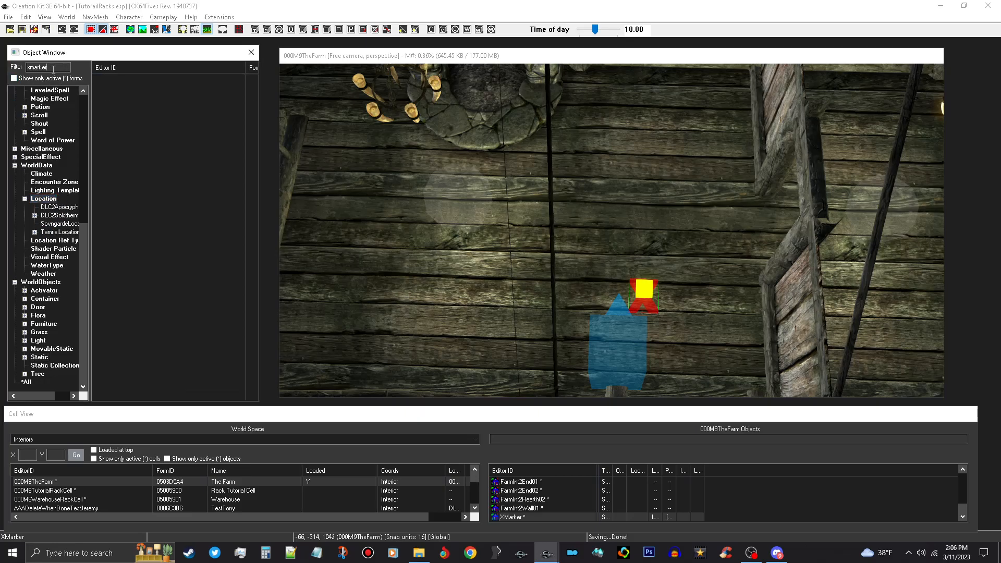
pyautogui.press('BackSpace')
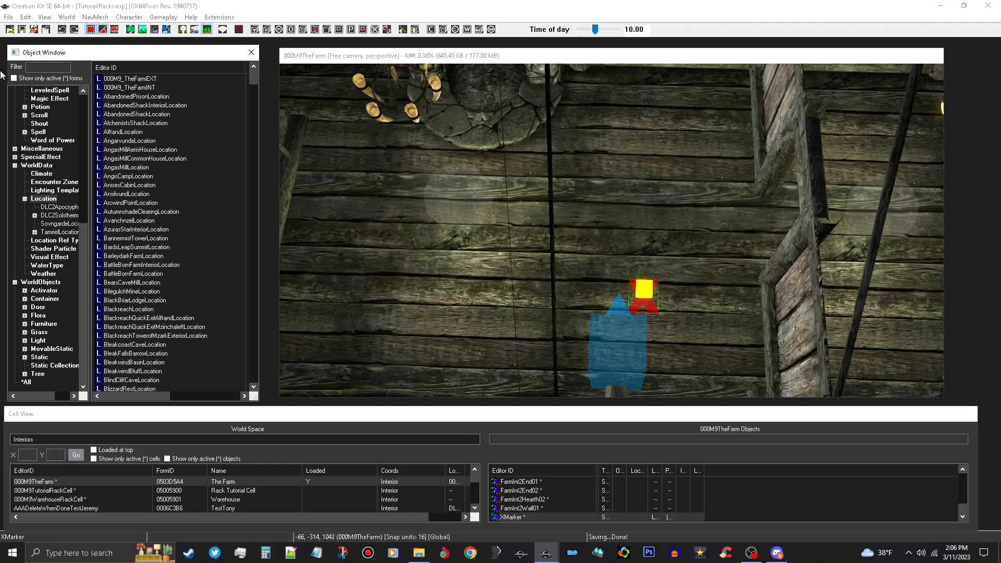
pyautogui.doubleClick(148, 87)
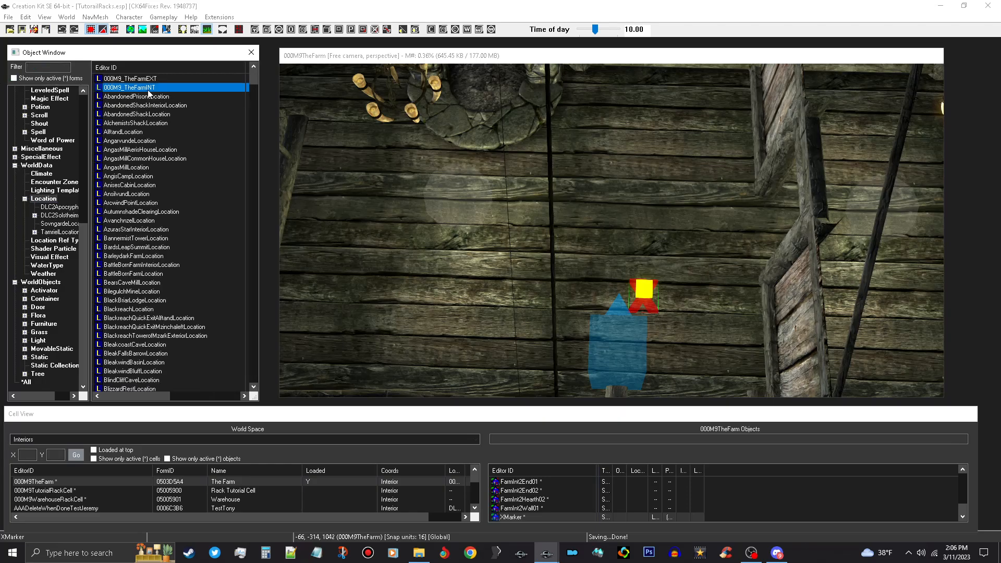
pyautogui.click(534, 179)
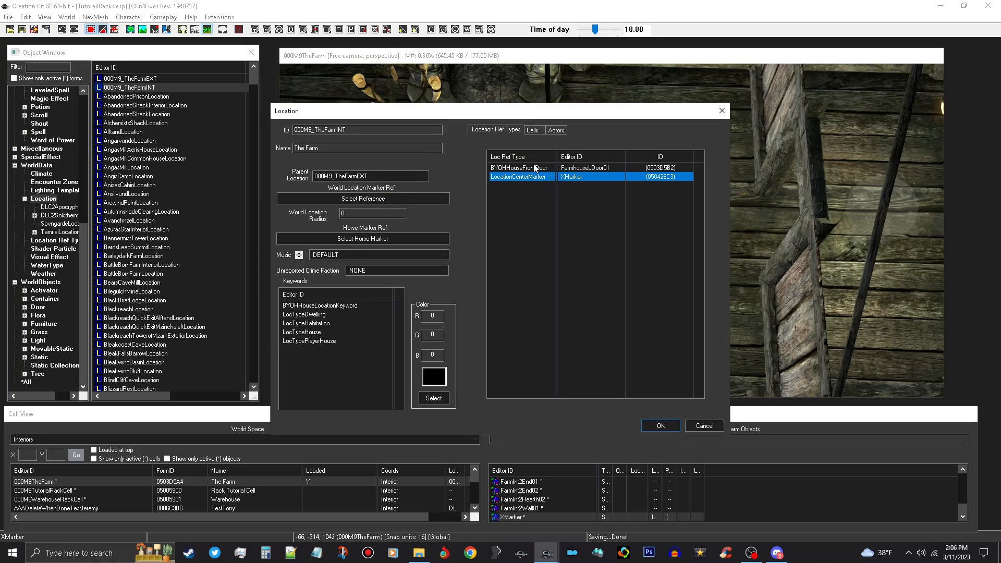
pyautogui.click(540, 169)
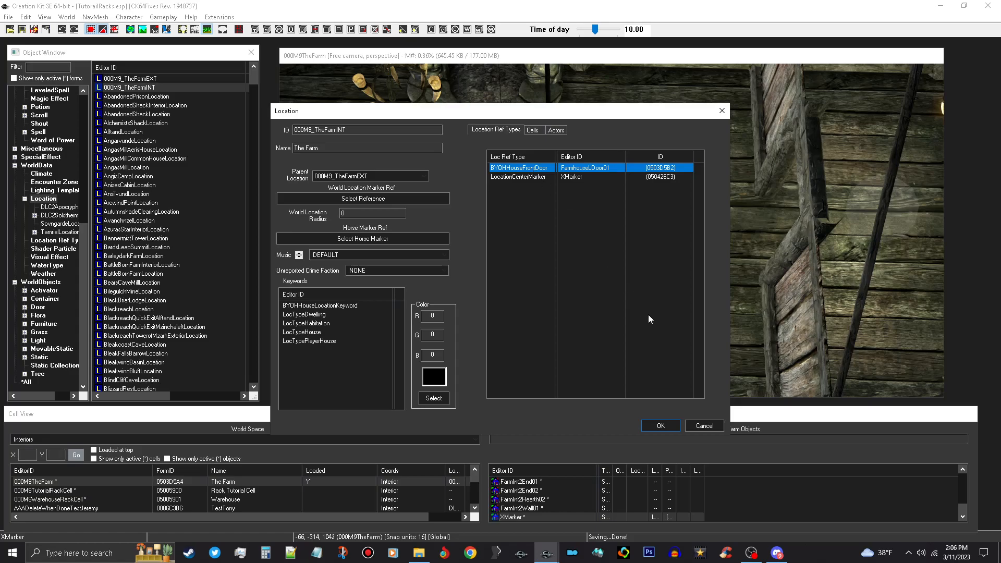
pyautogui.click(709, 428)
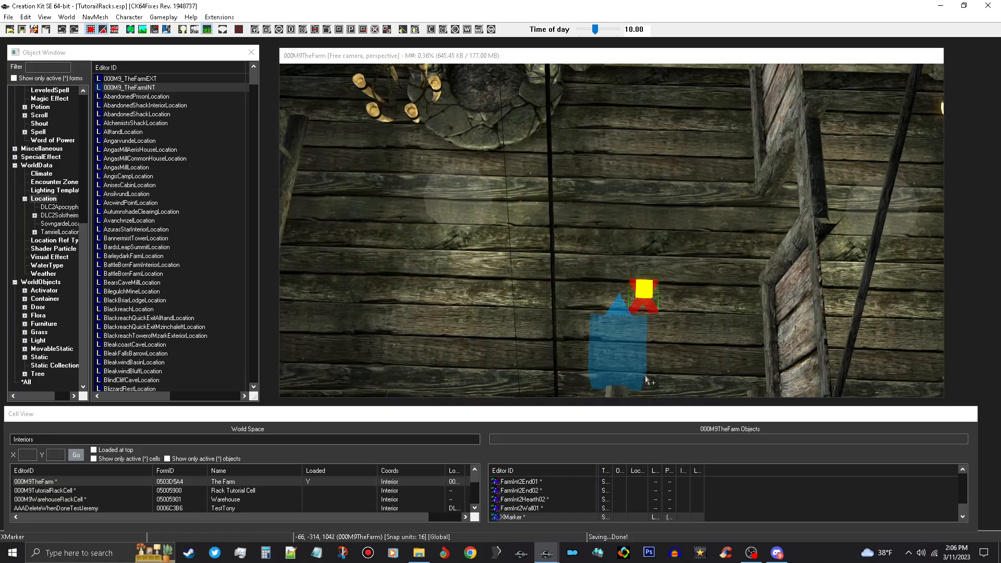
pyautogui.scroll(-6, 630, 354)
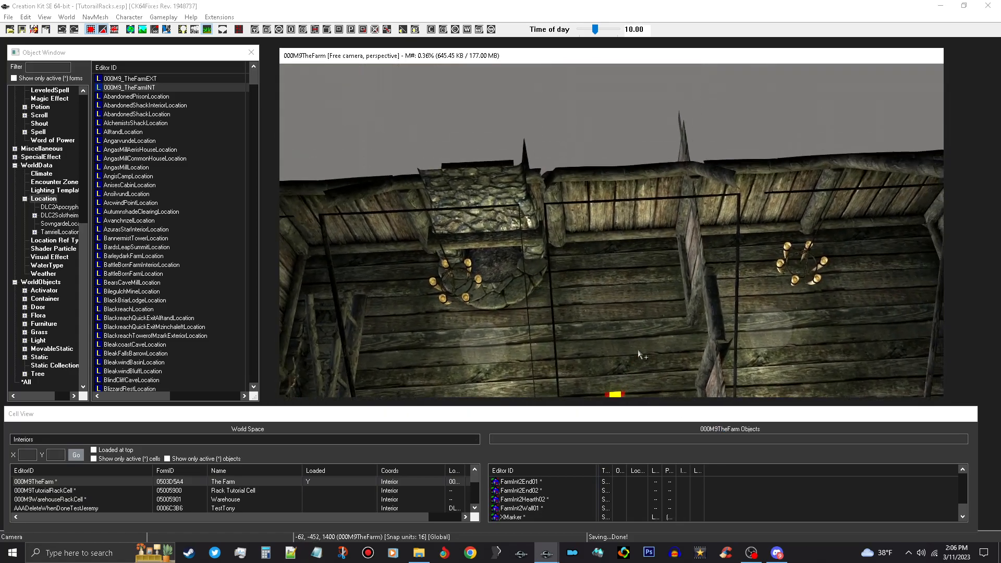
pyautogui.keyDown('shift'); pyautogui.moveTo(639, 354); pyautogui.dragTo(646, 151, button='middle'); pyautogui.keyUp('shift')
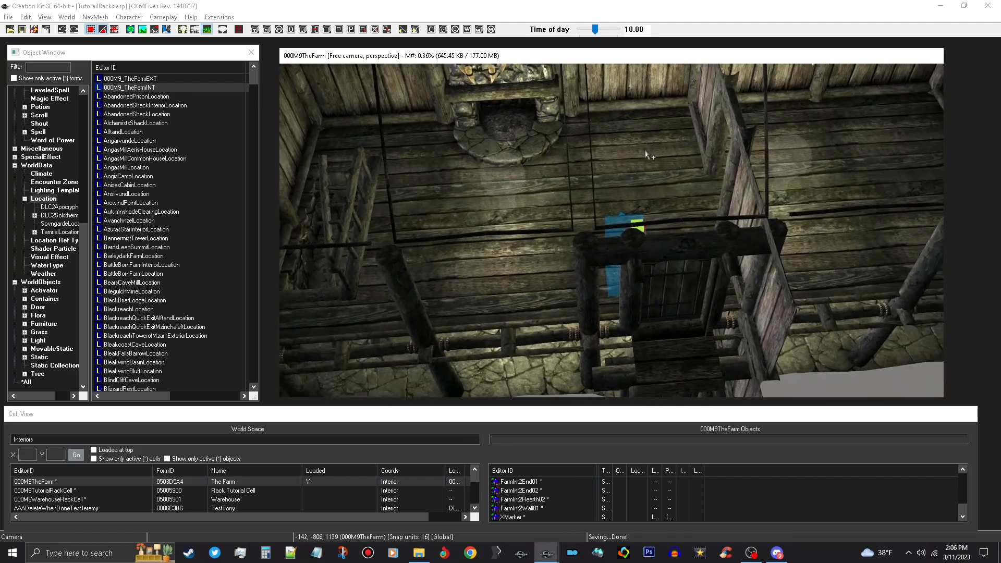
pyautogui.scroll(-1, 646, 152)
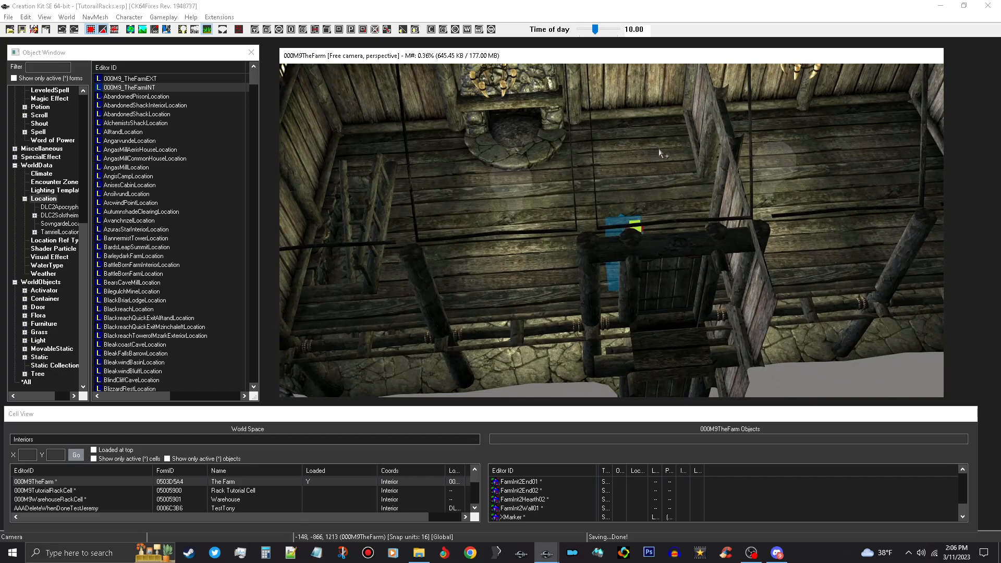